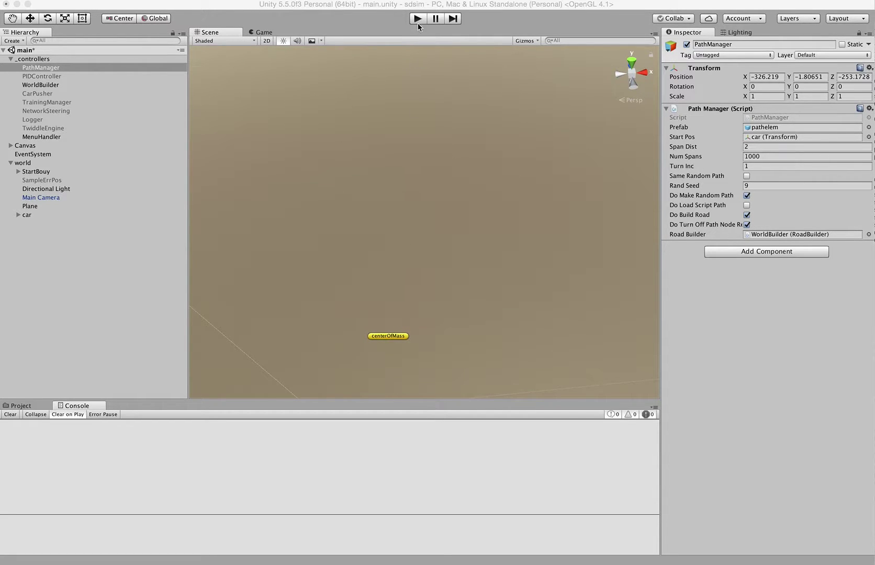
Step: Play the scene to preview the road and car, stop it, and frame the car in the scene view
{"action": "left_click", "coordinate": [418, 19]}
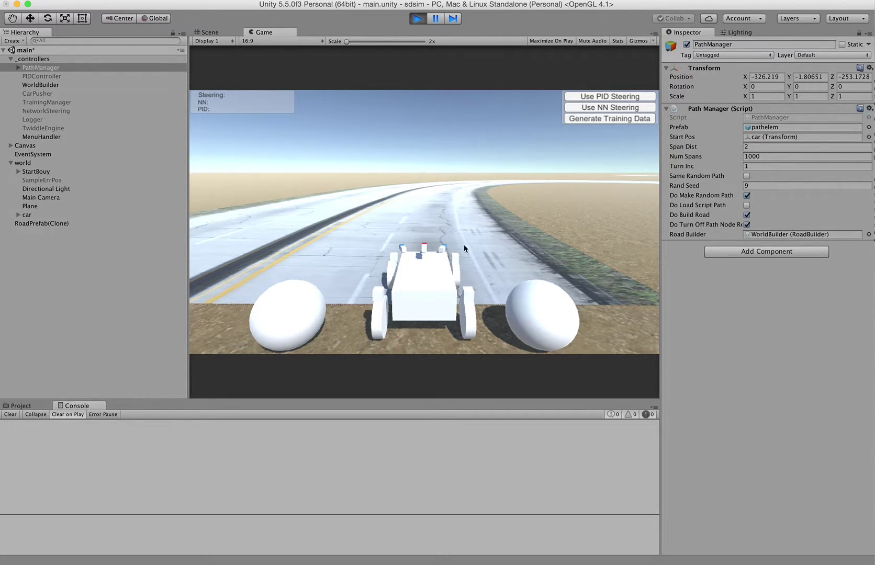
{"action": "left_click", "coordinate": [419, 19]}
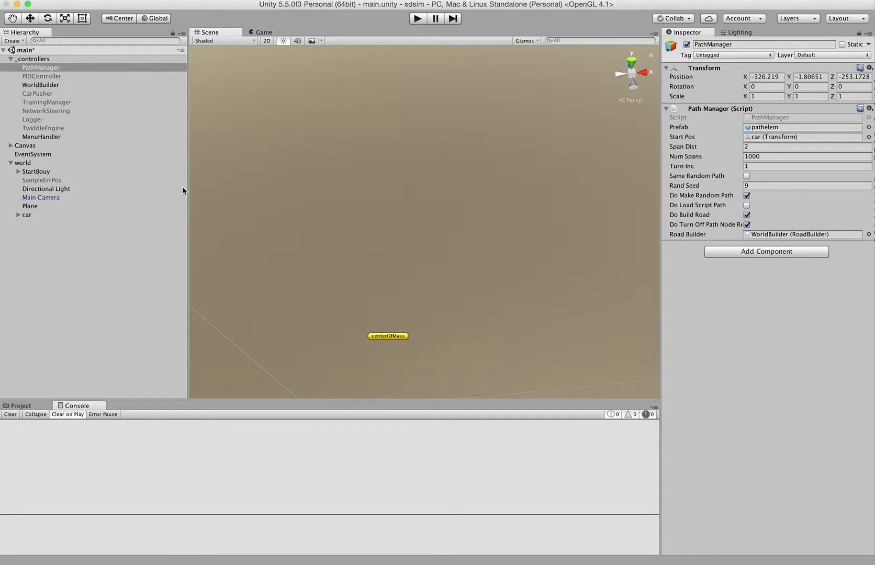
{"action": "left_click", "coordinate": [37, 216]}
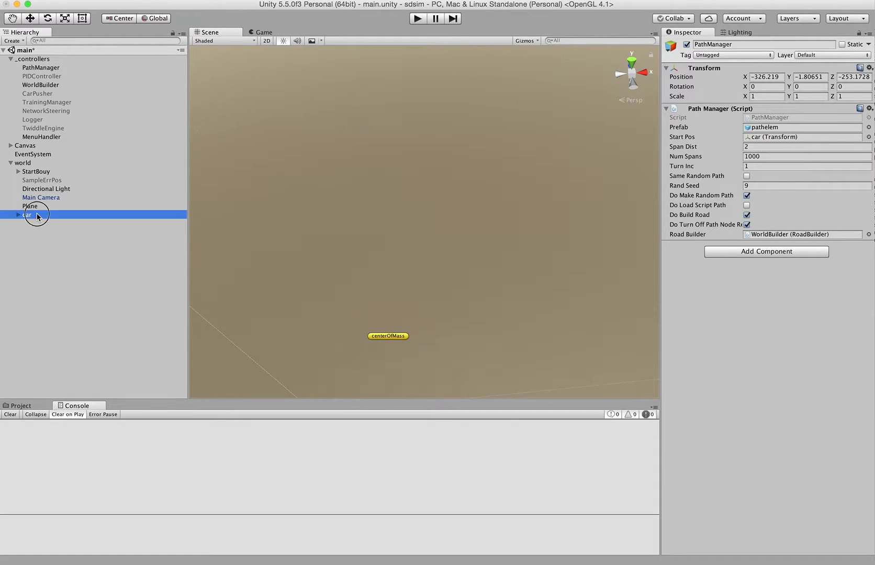
{"action": "key", "text": "f"}
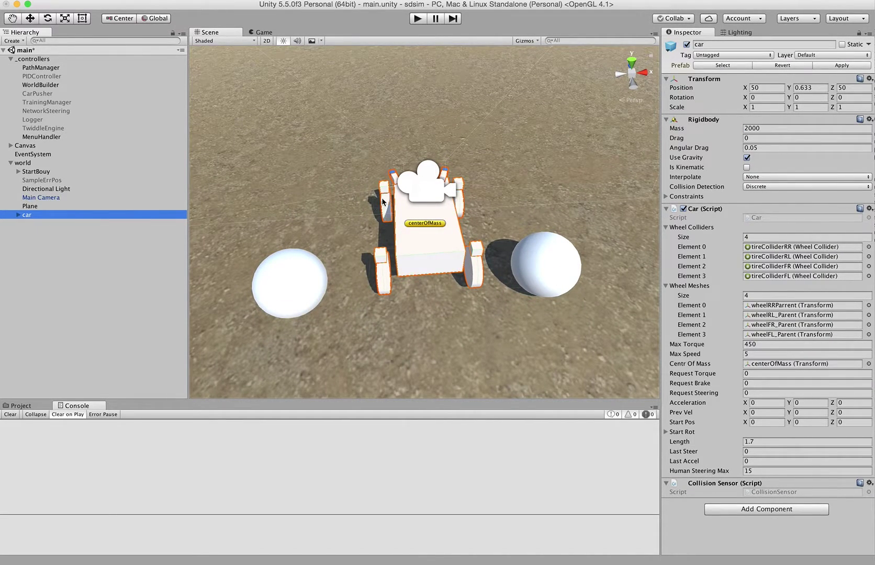
{"action": "left_click_drag", "start_coordinate": [388, 197], "coordinate": [369, 123], "text": "alt"}
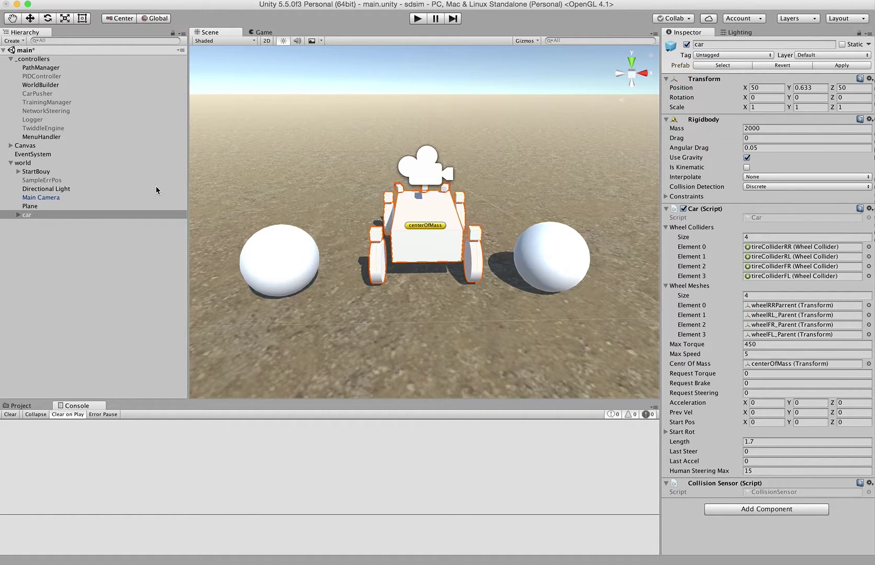
Step: Deactivate the Plane ground object under world
{"action": "left_click", "coordinate": [46, 207]}
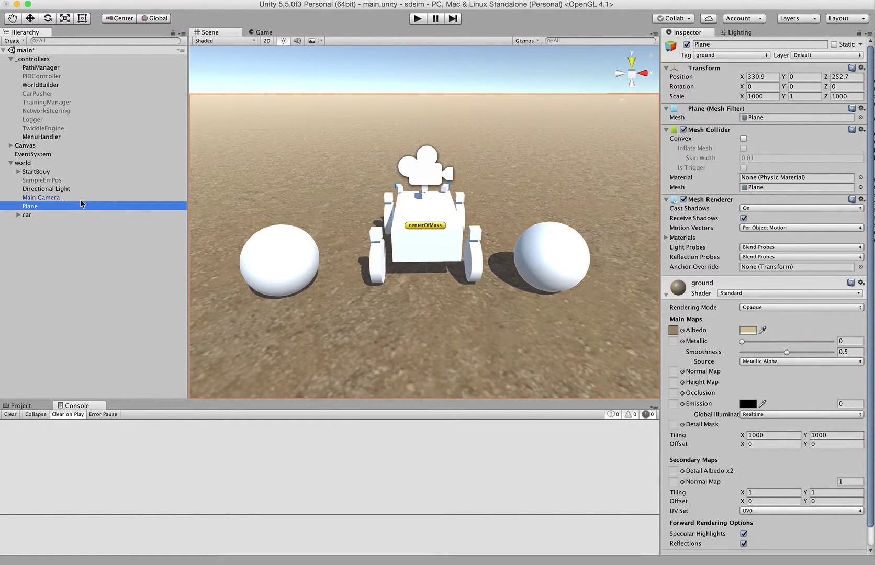
{"action": "left_click", "coordinate": [687, 45]}
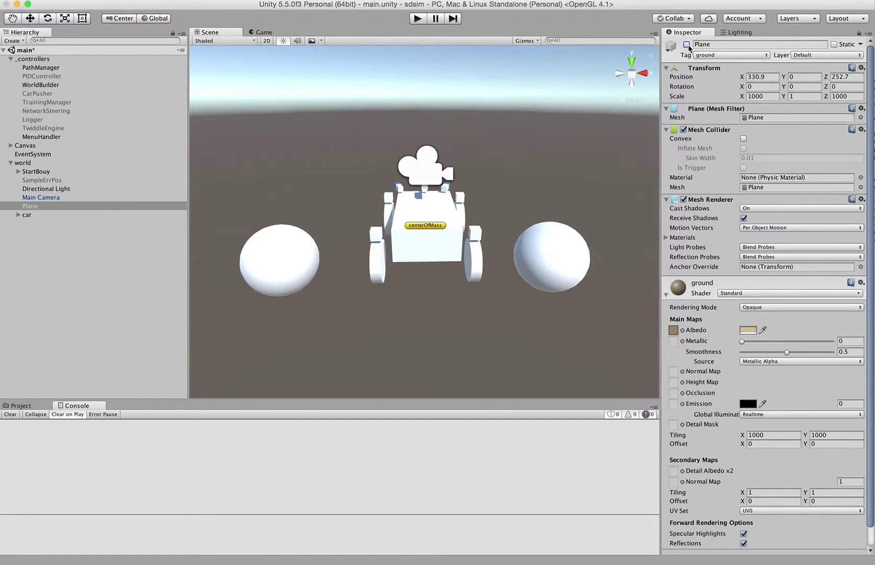
{"action": "left_click", "coordinate": [687, 45]}
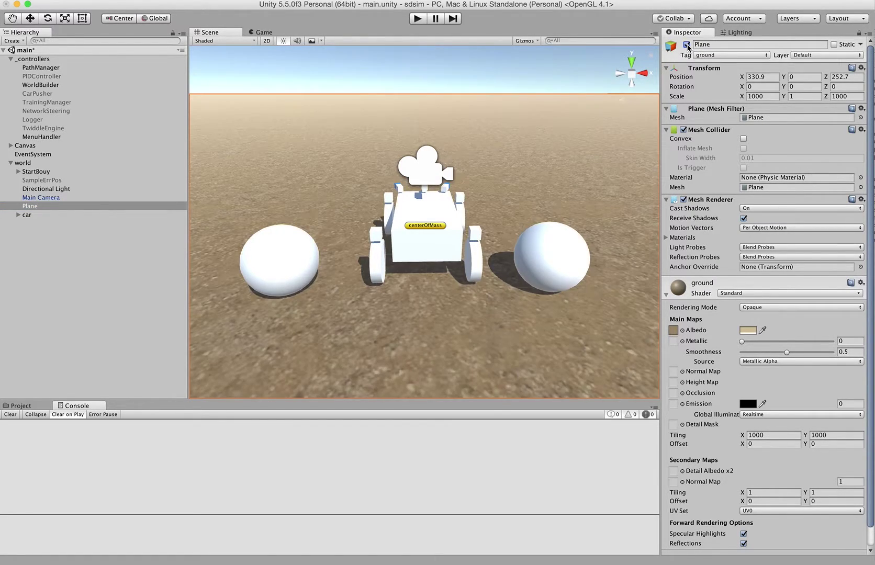
{"action": "left_click", "coordinate": [687, 45]}
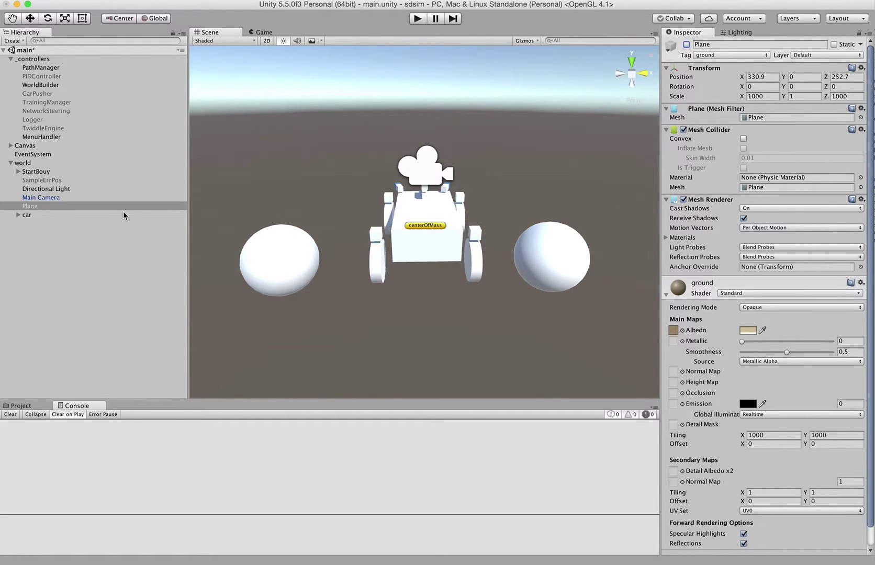
Step: Add a 3D Terrain object as a child of world
{"action": "left_click", "coordinate": [45, 164]}
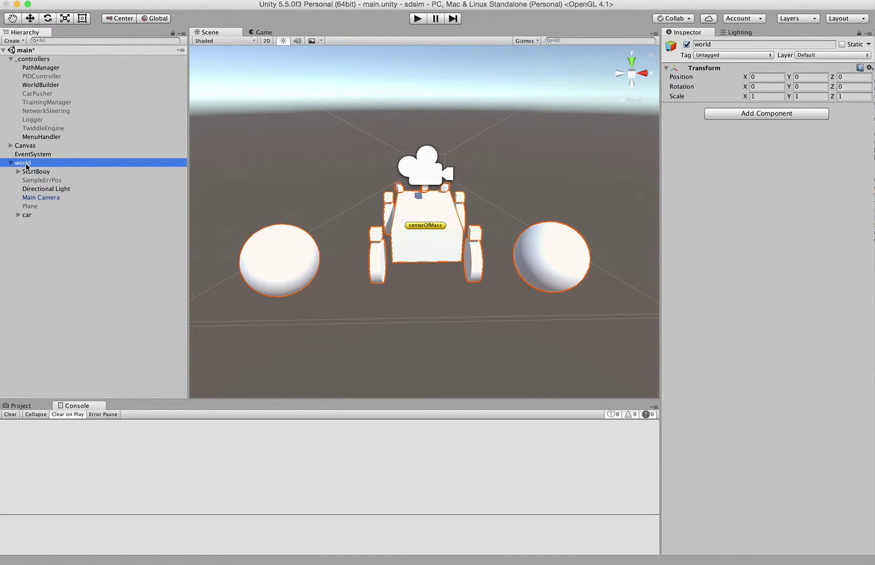
{"action": "right_click", "coordinate": [26, 165]}
{"action": "mouse_move", "coordinate": [72, 260]}
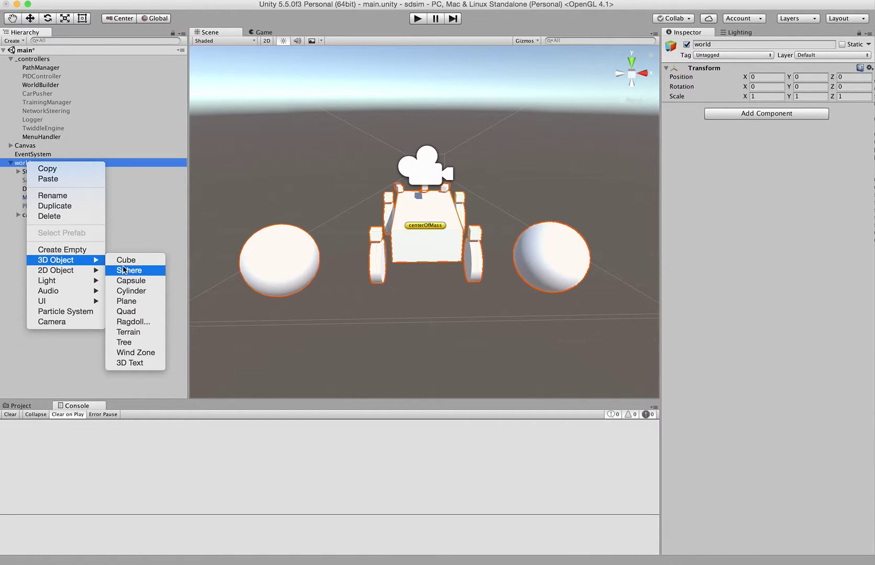
{"action": "left_click", "coordinate": [155, 331]}
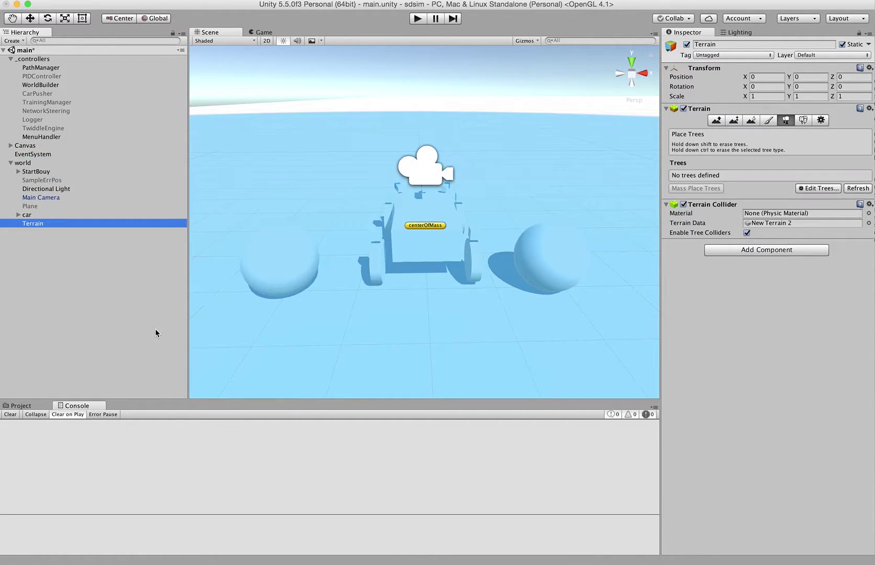
Step: Set the terrain's width and length to 1000 in its resolution settings
{"action": "scroll", "coordinate": [320, 144], "scroll_direction": "down", "scroll_amount": 5}
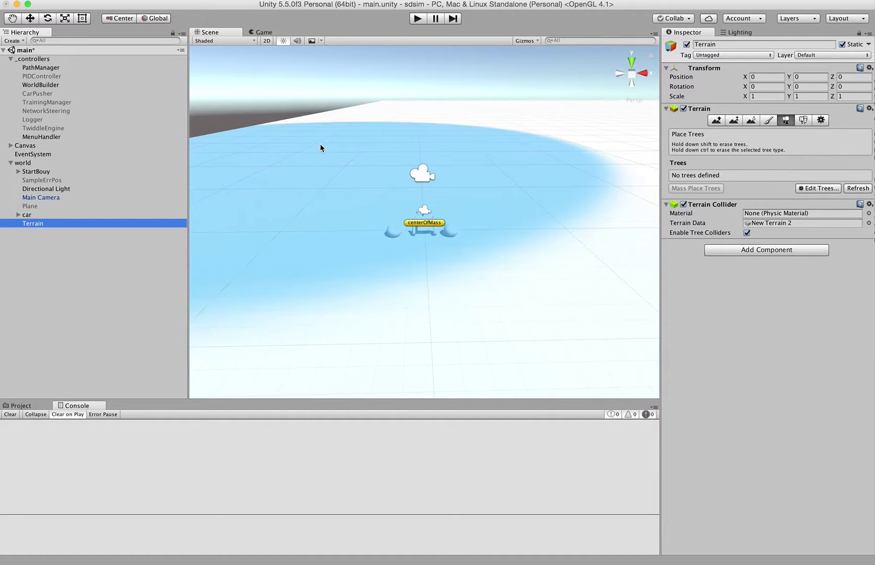
{"action": "scroll", "coordinate": [320, 144], "scroll_direction": "down", "scroll_amount": 5}
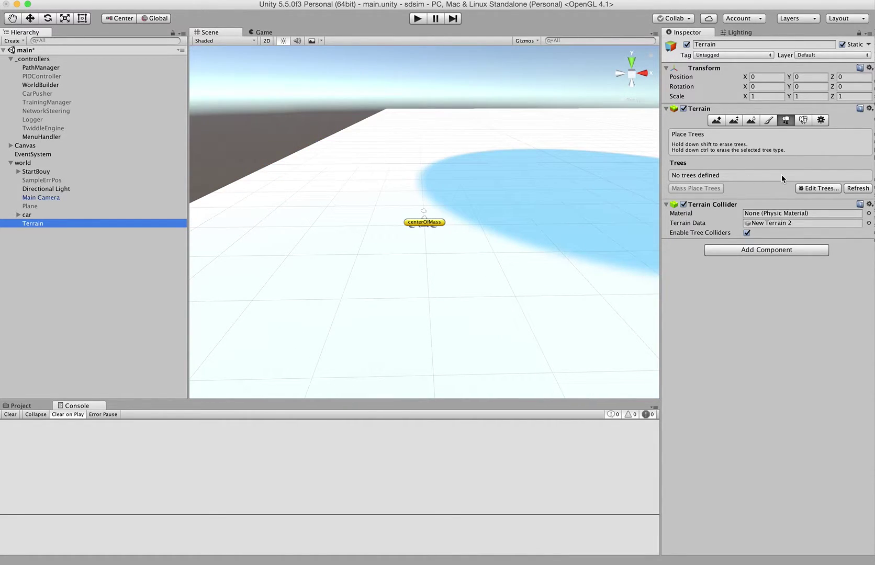
{"action": "left_click", "coordinate": [821, 120]}
{"action": "scroll", "coordinate": [785, 400], "scroll_direction": "down", "scroll_amount": 2}
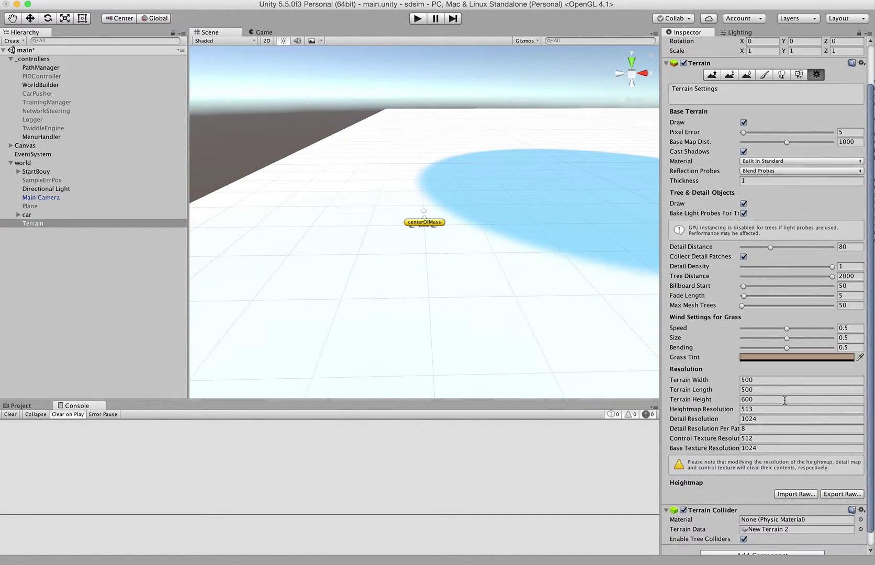
{"action": "scroll", "coordinate": [785, 401], "scroll_direction": "down", "scroll_amount": 1}
{"action": "left_click", "coordinate": [754, 370]}
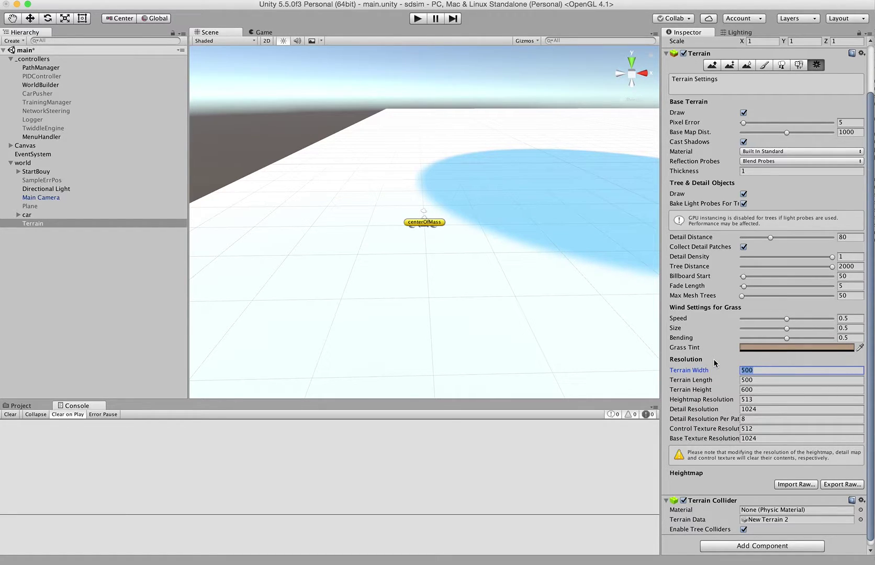
{"action": "type", "text": "1000"}
{"action": "key", "text": "Tab"}
{"action": "type", "text": "1000"}
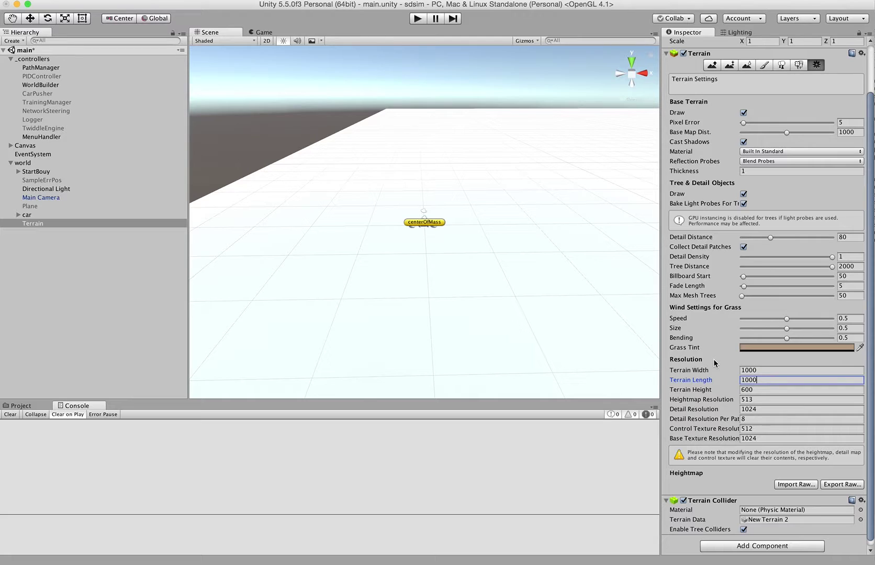
{"action": "key", "text": "Tab"}
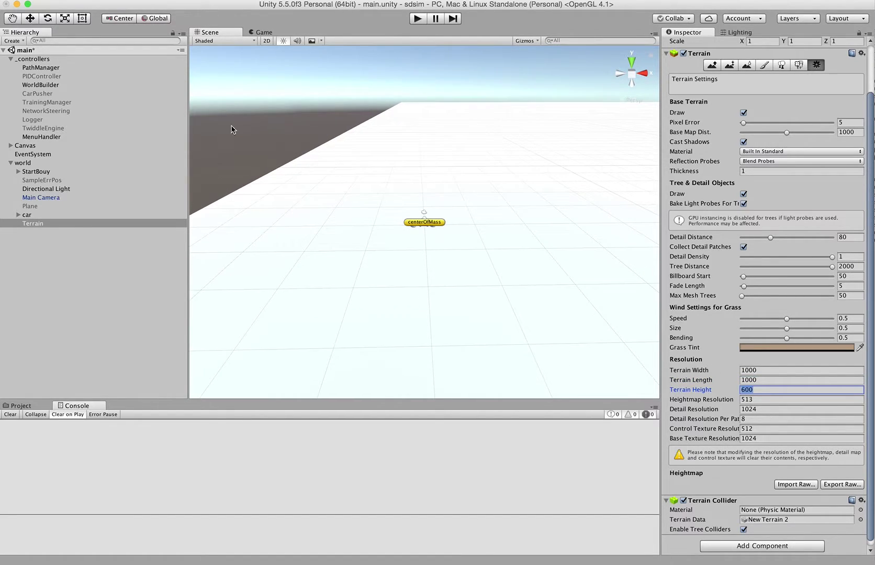
Step: Move the terrain along X to about -446 so the car sits near its middle, and frame the car
{"action": "left_click", "coordinate": [30, 18]}
{"action": "scroll", "coordinate": [445, 201], "scroll_direction": "down", "scroll_amount": 6}
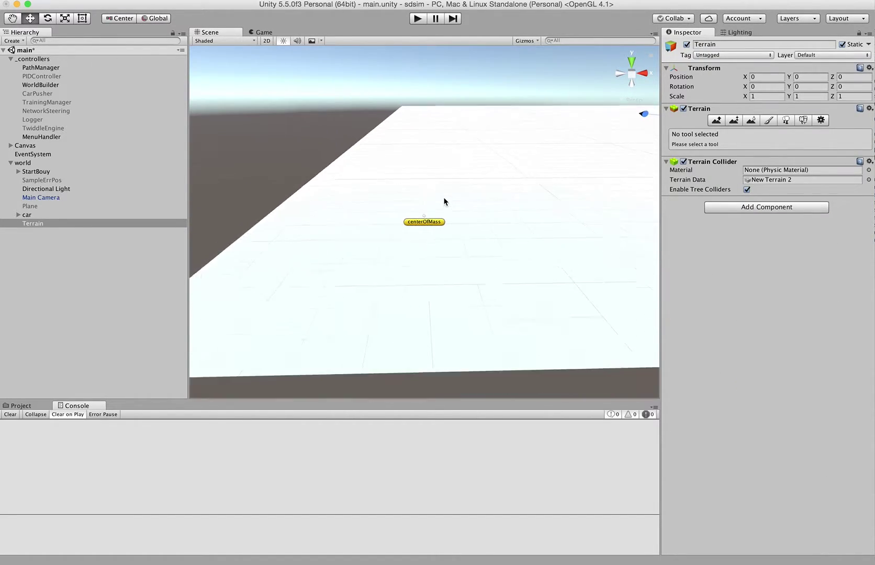
{"action": "left_click_drag", "start_coordinate": [645, 135], "coordinate": [405, 129]}
{"action": "scroll", "coordinate": [421, 199], "scroll_direction": "down", "scroll_amount": 3}
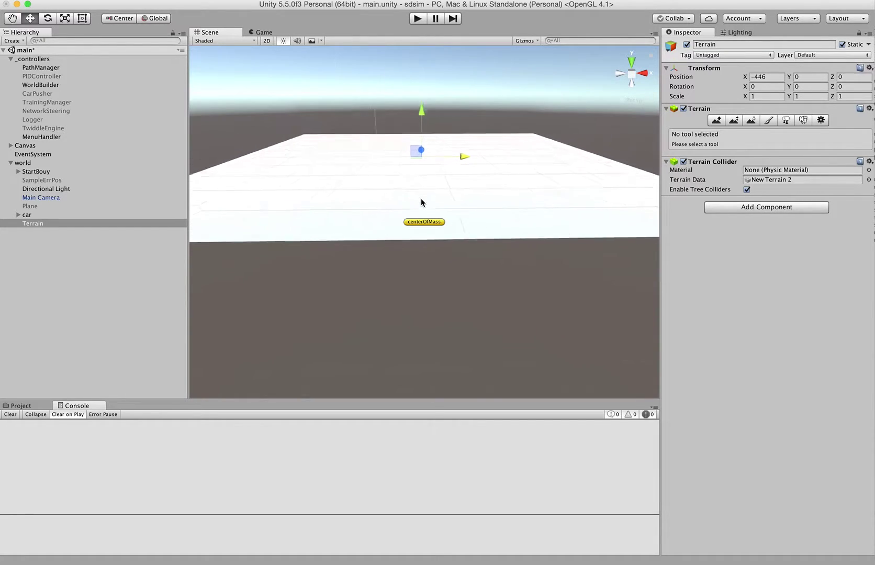
{"action": "scroll", "coordinate": [421, 198], "scroll_direction": "up", "scroll_amount": 5}
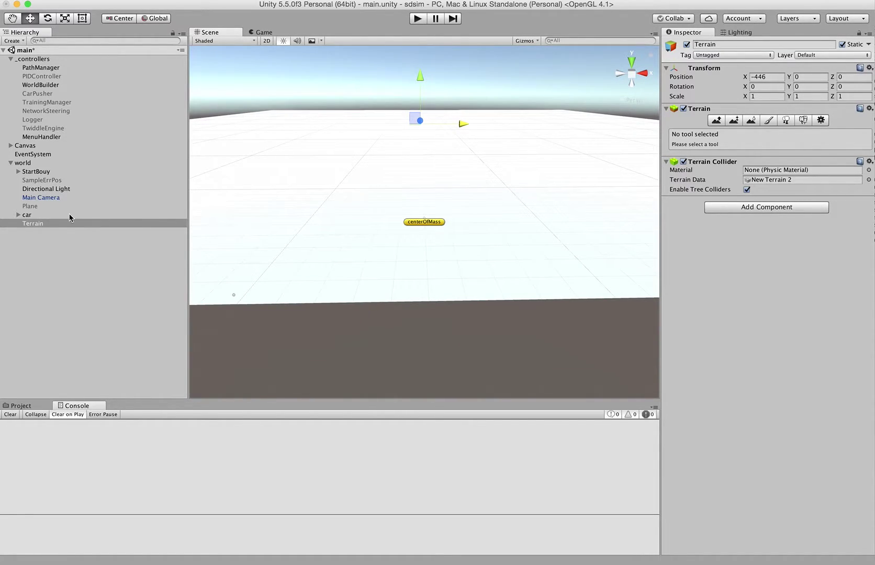
{"action": "double_click", "coordinate": [42, 216]}
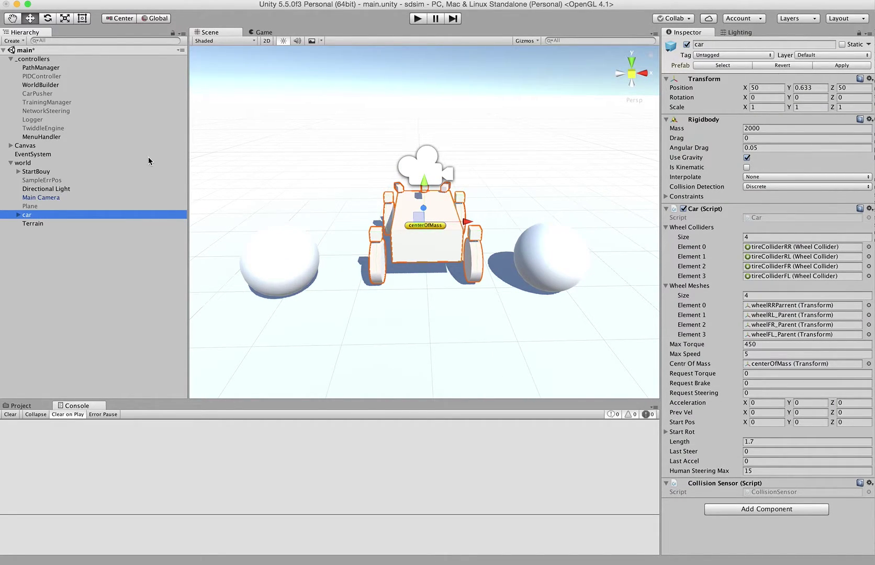
Step: Search the Asset Store for "standard" and open the free Standard Assets package by Unity Technologies
{"action": "left_click", "coordinate": [51, 224]}
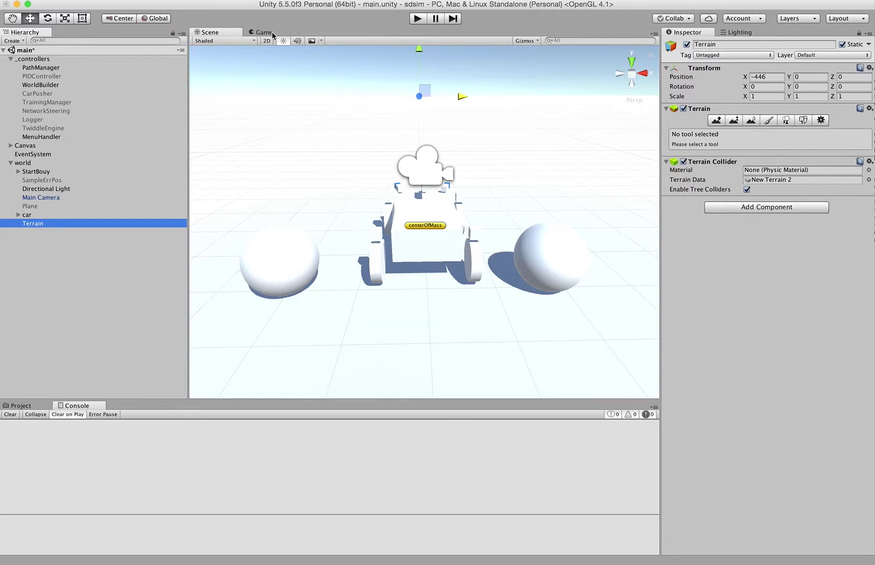
{"action": "left_click", "coordinate": [73, 0]}
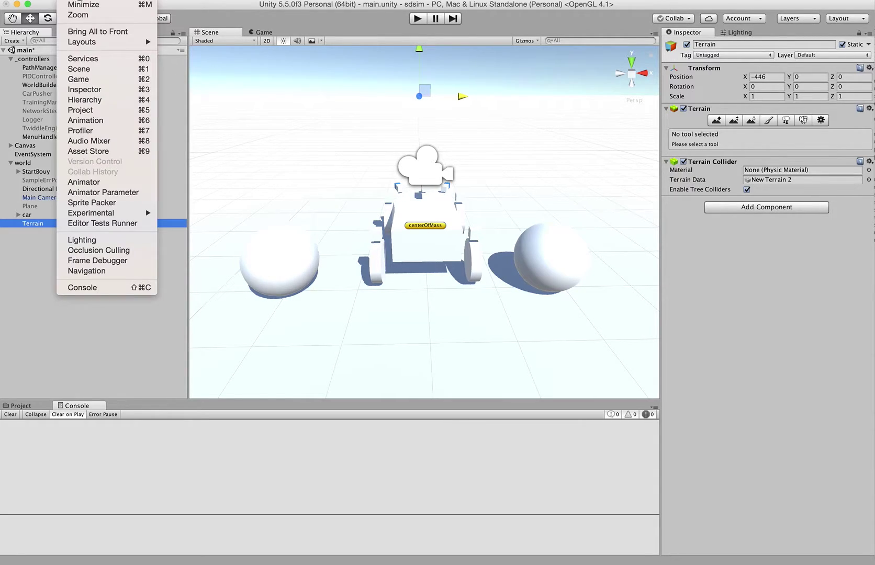
{"action": "left_click", "coordinate": [243, 128]}
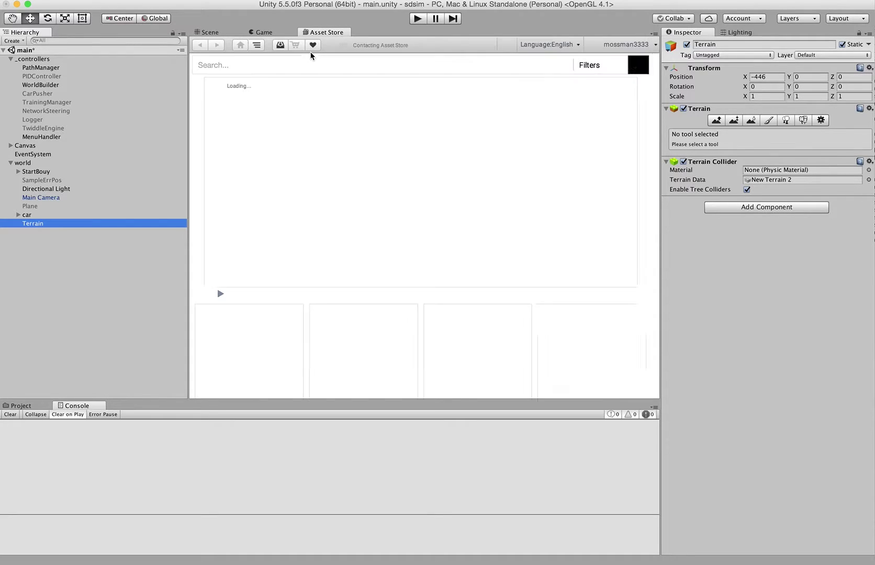
{"action": "left_click", "coordinate": [291, 66]}
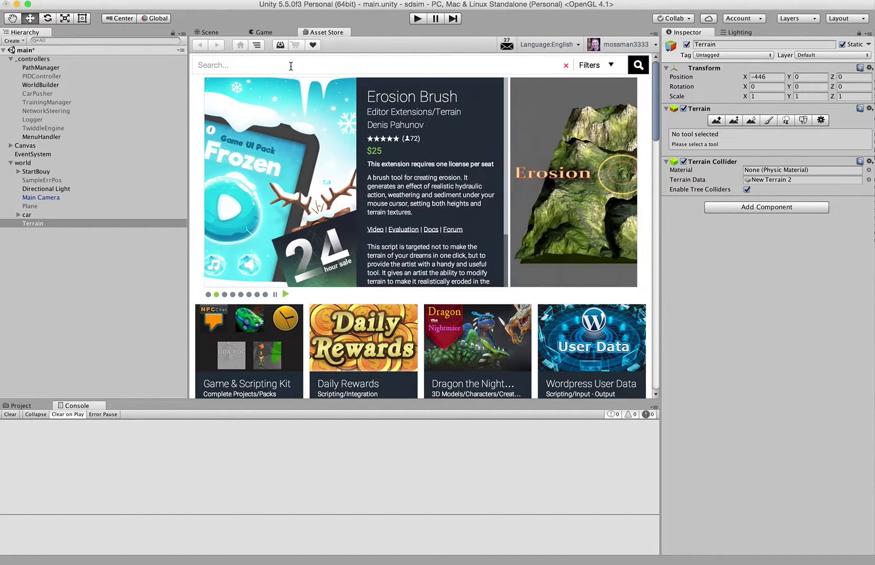
{"action": "type", "text": "standar"}
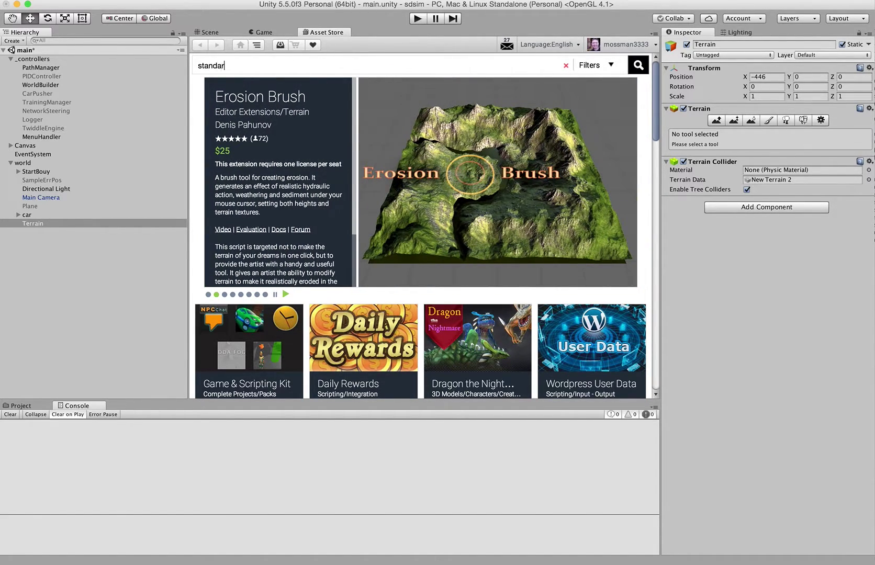
{"action": "key", "text": "super+a"}
{"action": "key", "text": "BackSpace"}
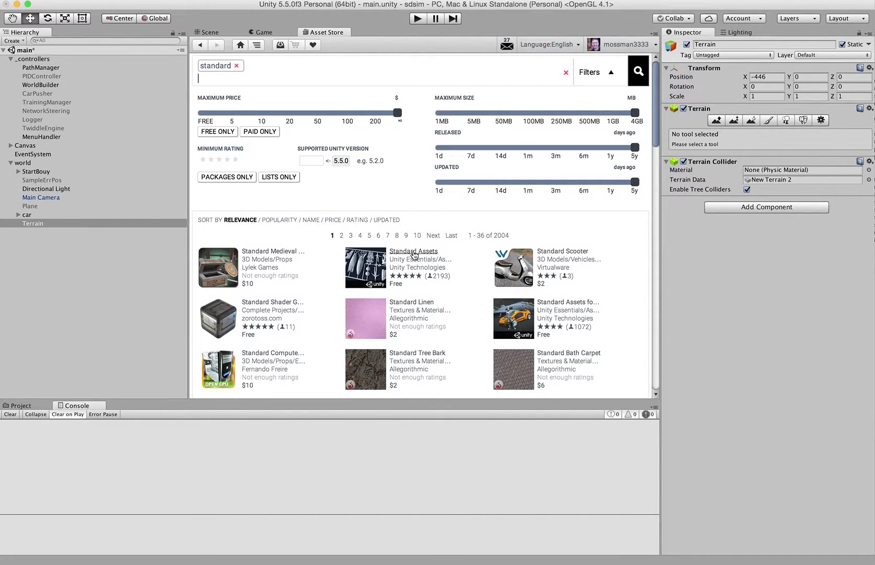
{"action": "left_click", "coordinate": [413, 252]}
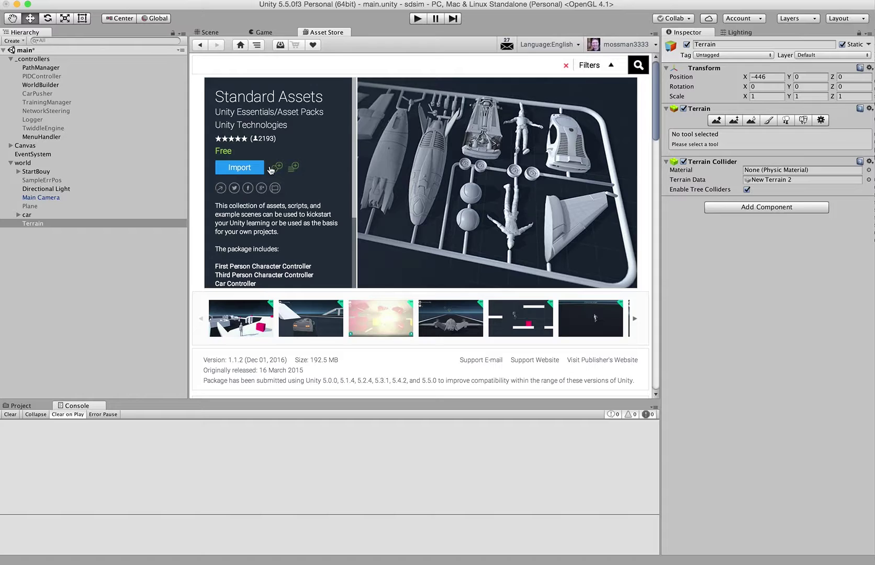
Step: Start importing the Standard Assets package and exclude all contents of the SampleScenes and Standard Assets folders
{"action": "left_click", "coordinate": [240, 168]}
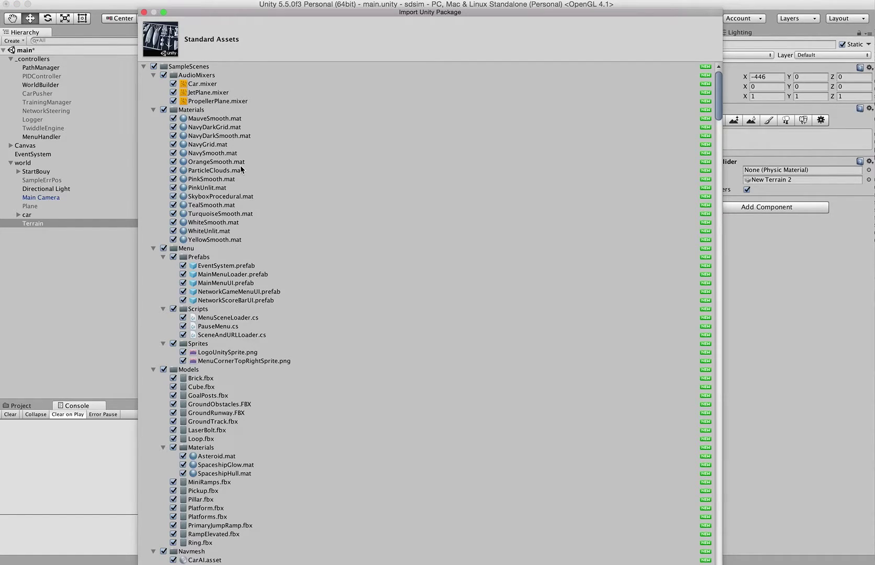
{"action": "left_click", "coordinate": [153, 66]}
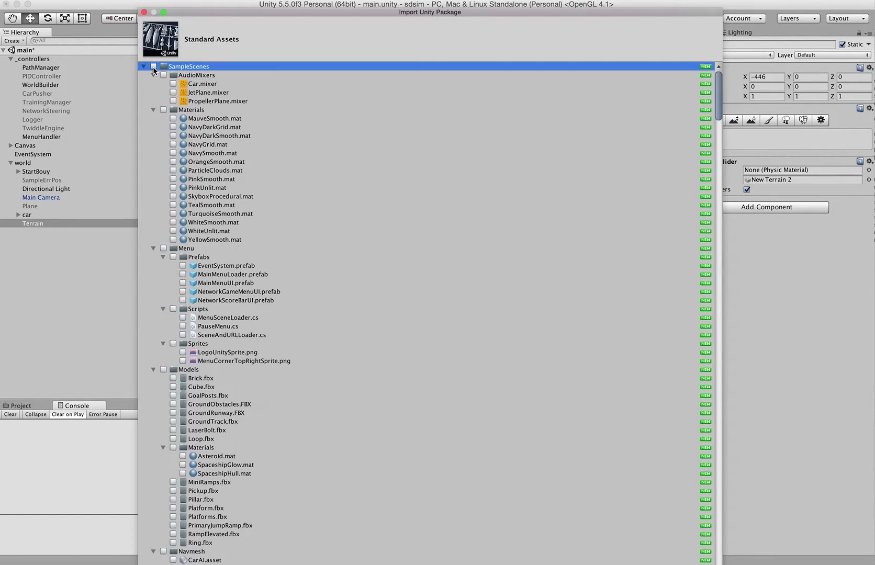
{"action": "left_click", "coordinate": [144, 67]}
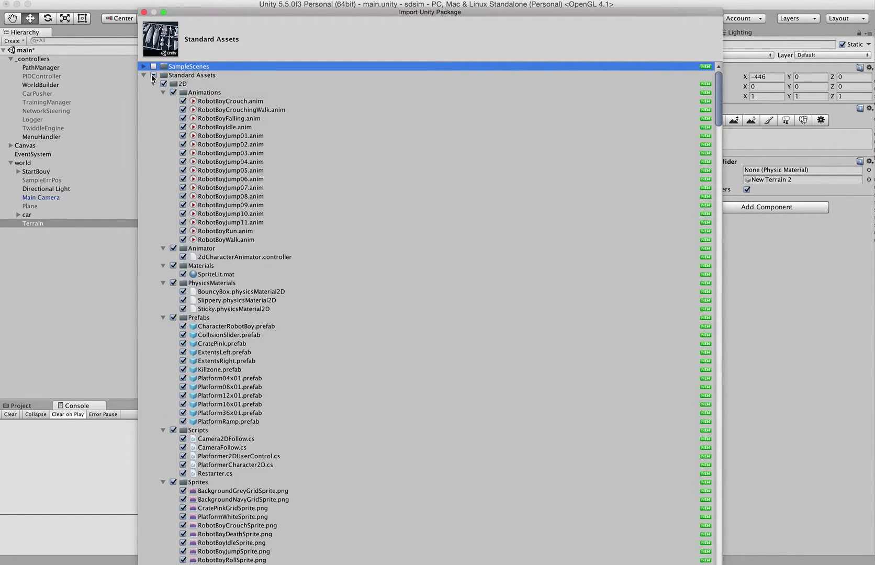
{"action": "left_click", "coordinate": [154, 75]}
{"action": "left_click", "coordinate": [143, 76]}
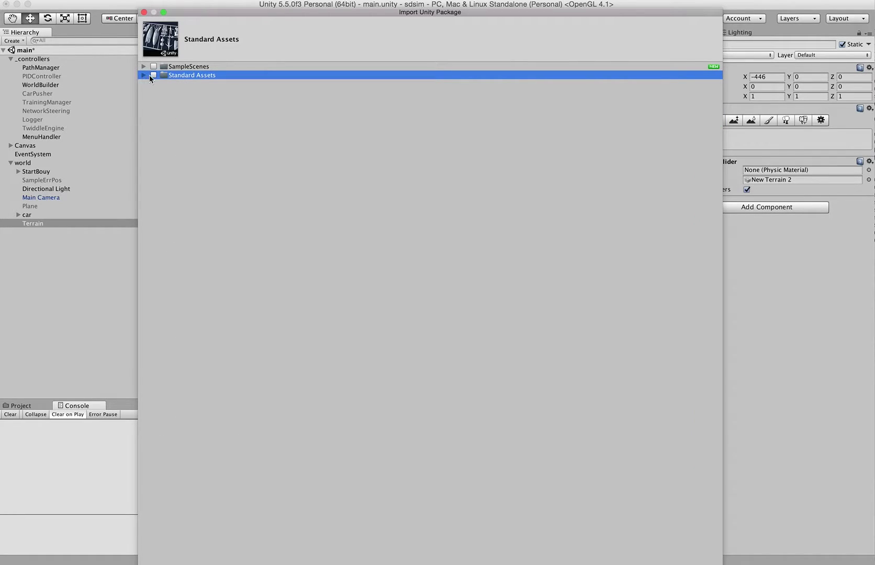
Step: Collapse the leading Standard Assets subfolders and try including only the Environment folder in the import
{"action": "left_click", "coordinate": [143, 76]}
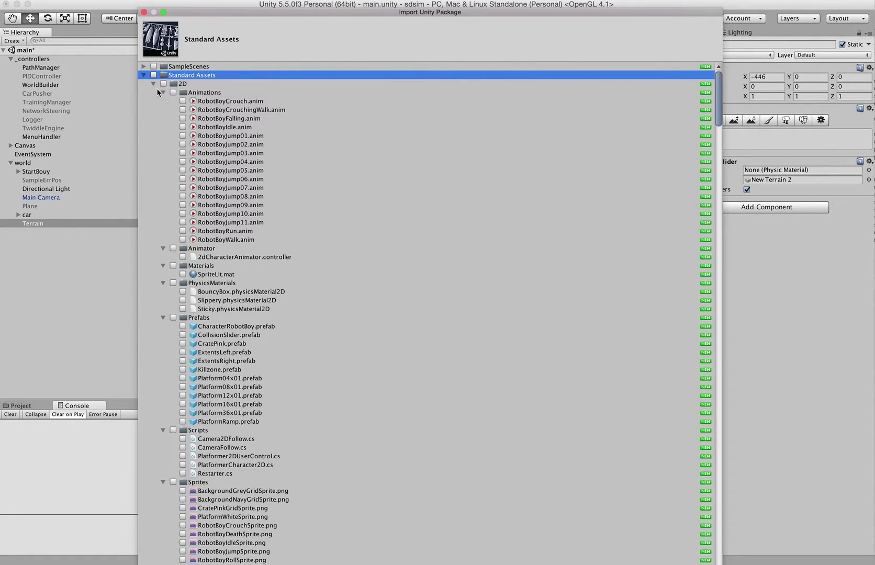
{"action": "left_click", "coordinate": [154, 84]}
{"action": "left_click", "coordinate": [153, 93]}
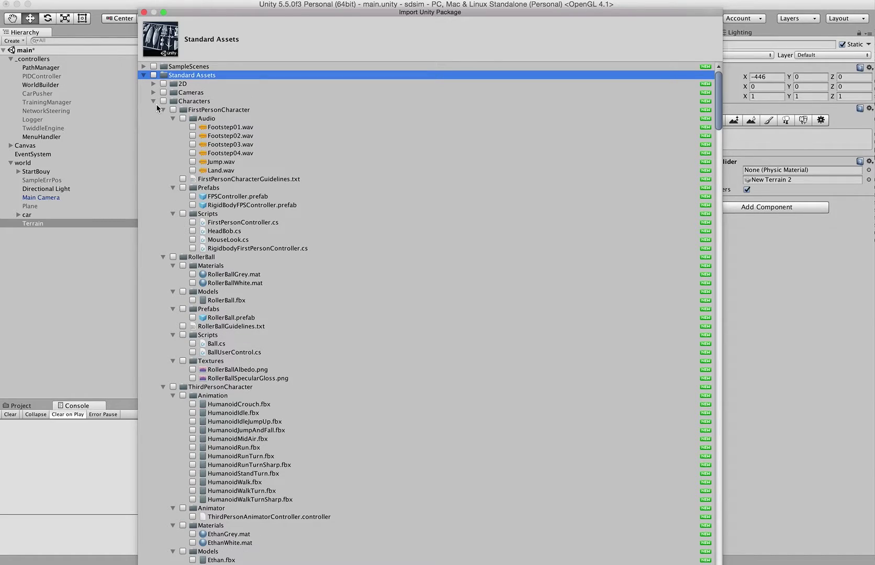
{"action": "left_click", "coordinate": [153, 102]}
{"action": "left_click", "coordinate": [153, 110]}
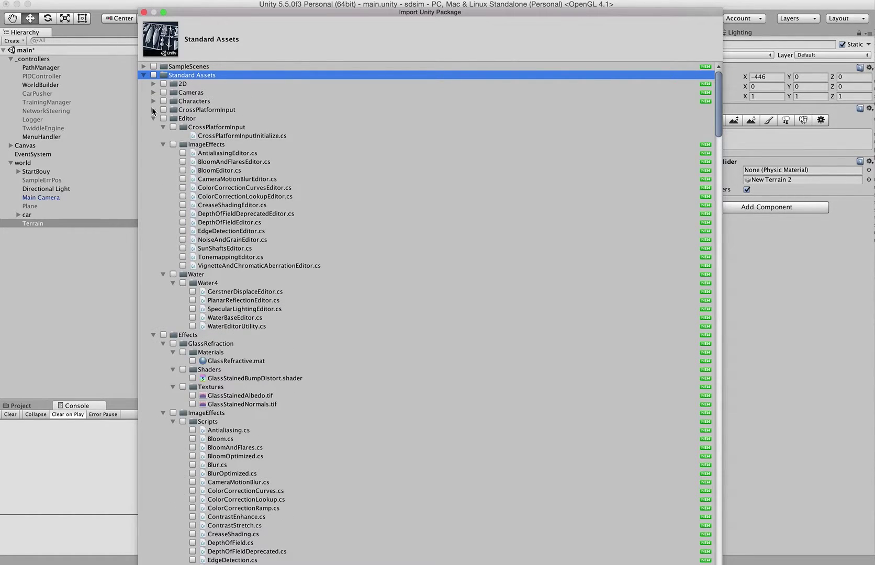
{"action": "left_click", "coordinate": [154, 119]}
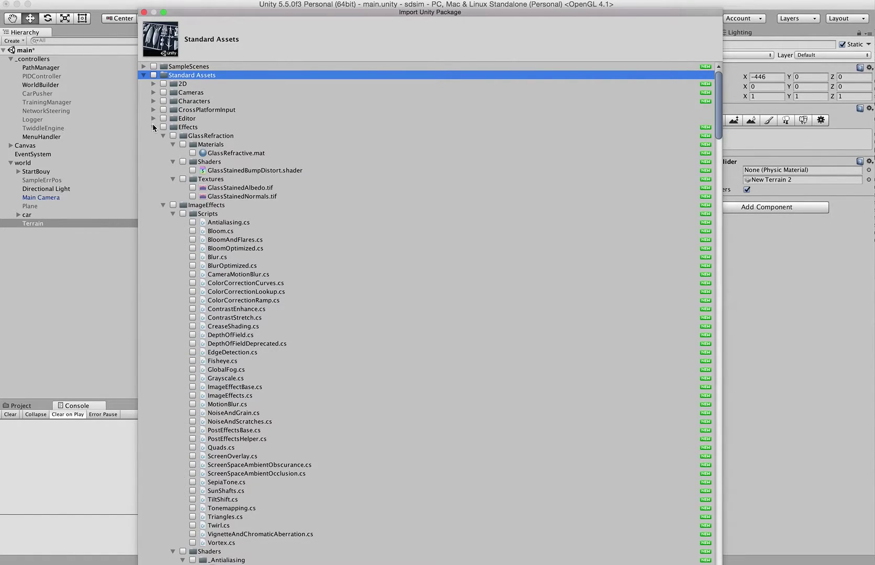
{"action": "left_click", "coordinate": [154, 128]}
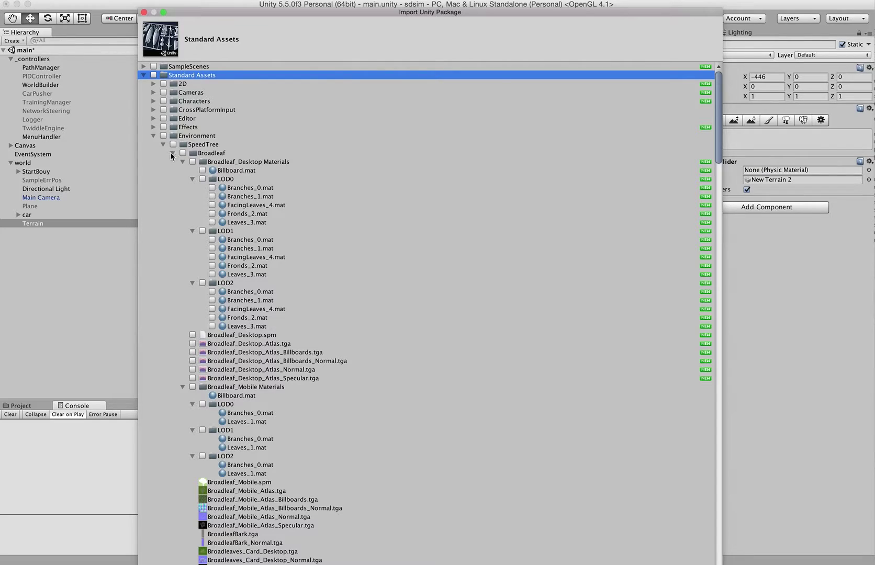
{"action": "left_click", "coordinate": [163, 137]}
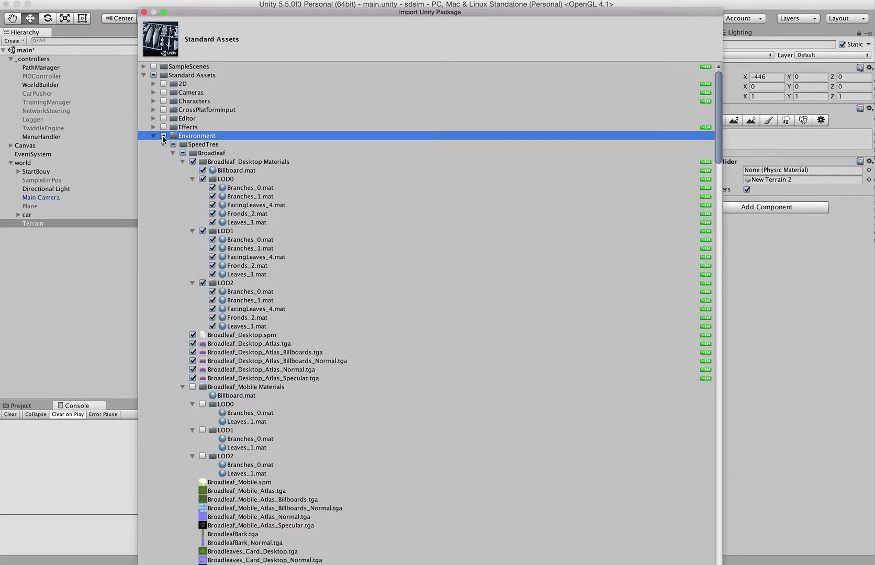
{"action": "left_click", "coordinate": [164, 135]}
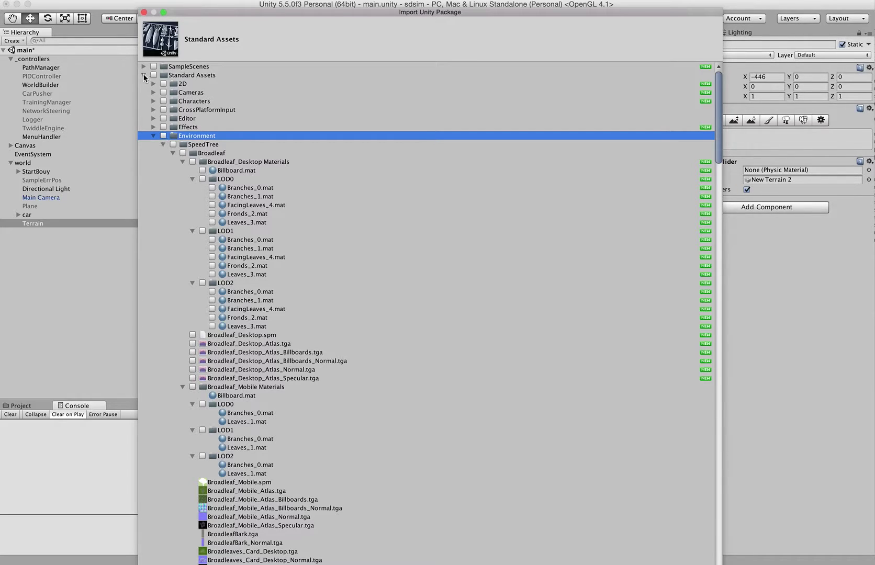
Step: Close the package import window without importing anything and close the Asset Store view
{"action": "left_click", "coordinate": [144, 12]}
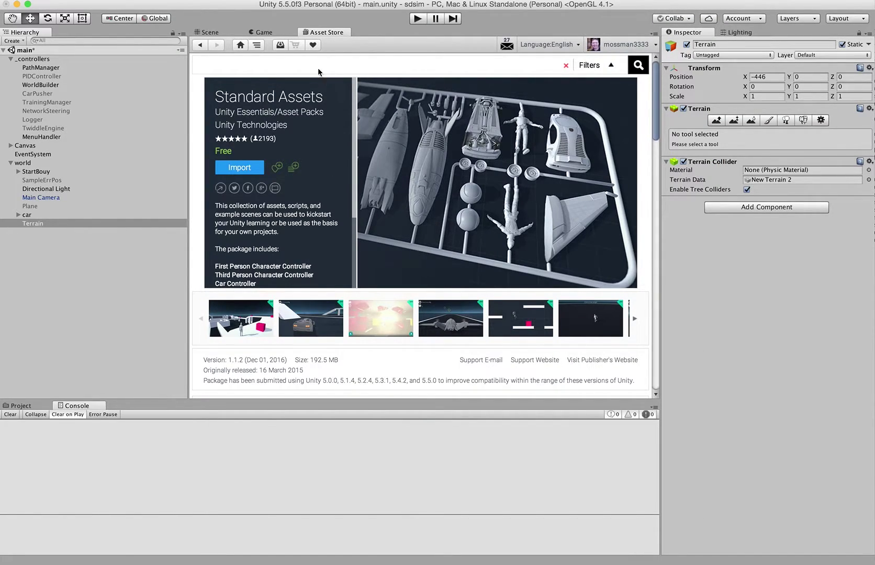
{"action": "left_click", "coordinate": [304, 61]}
{"action": "right_click", "coordinate": [334, 32]}
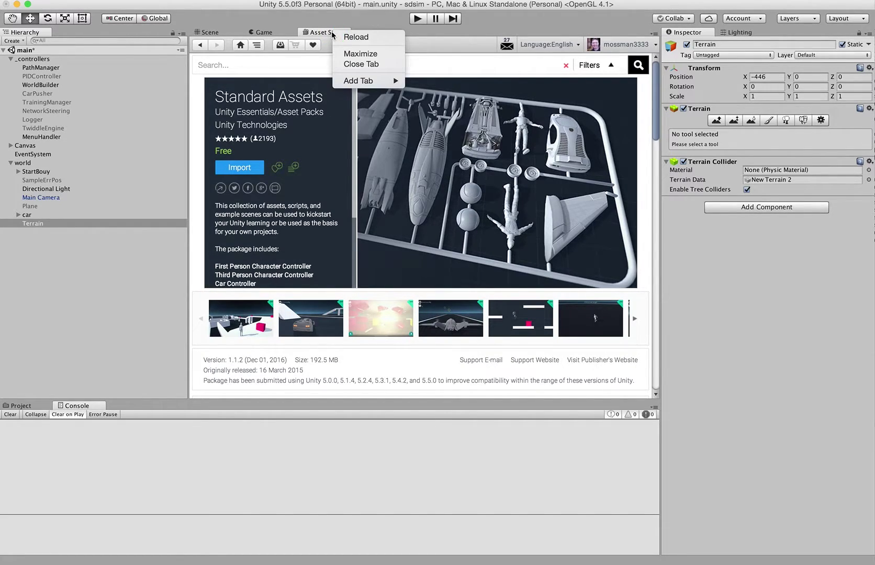
{"action": "left_click", "coordinate": [361, 65]}
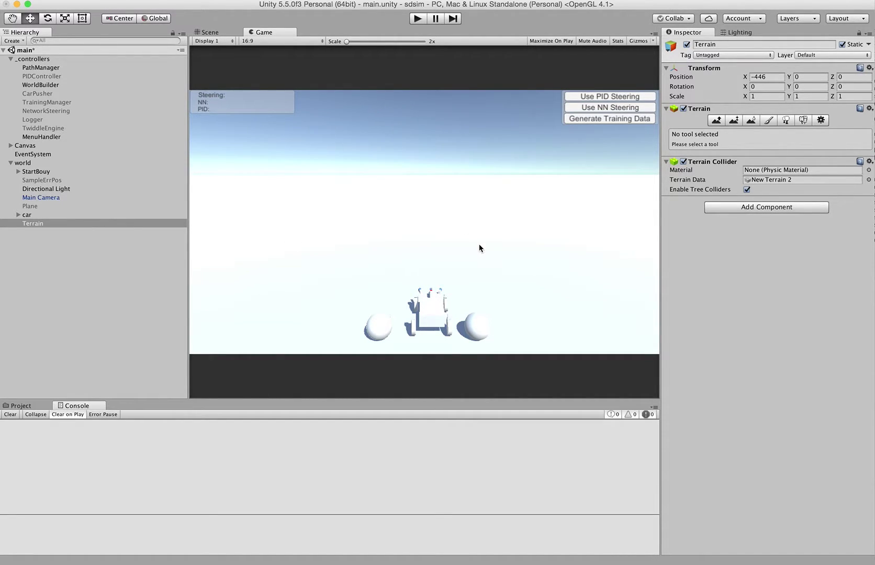
Step: Add SandAlbedo as the terrain's first paint texture
{"action": "left_click", "coordinate": [768, 120]}
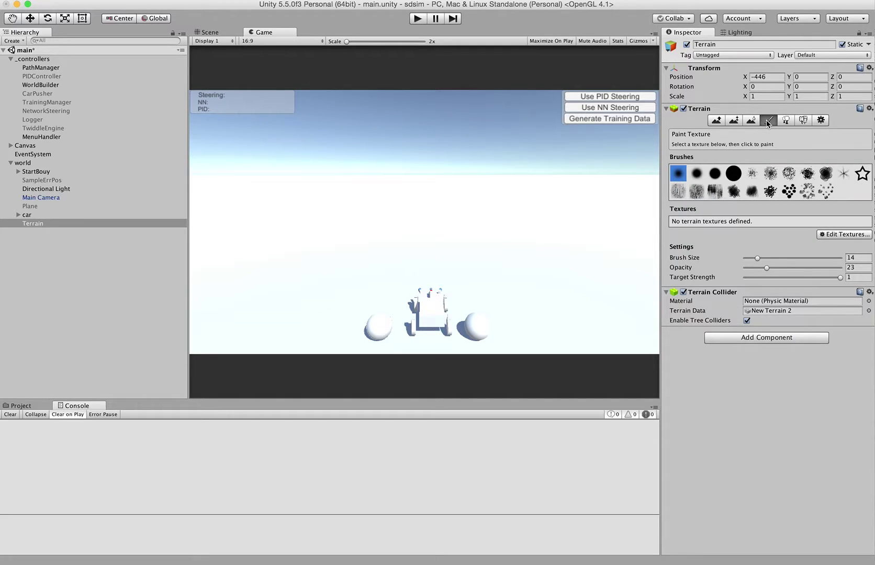
{"action": "left_click", "coordinate": [843, 235]}
{"action": "left_click", "coordinate": [841, 241]}
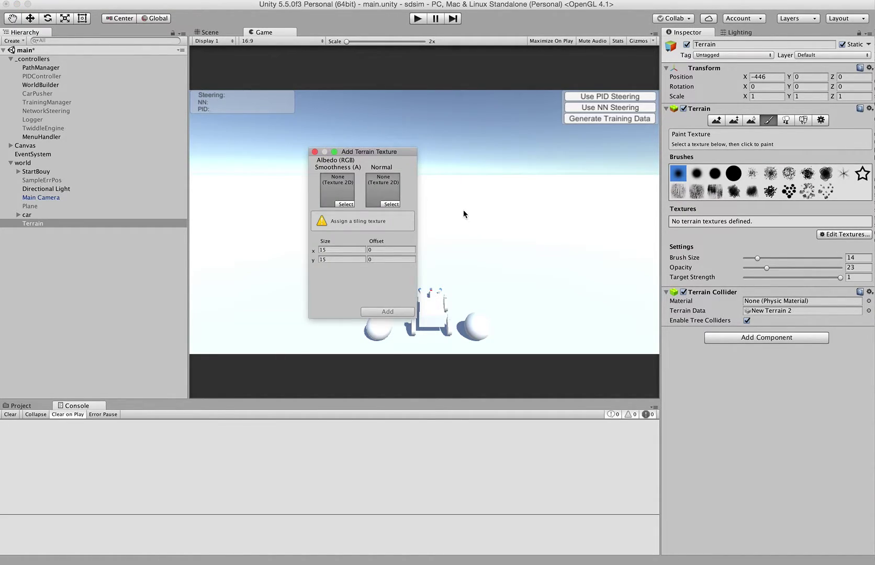
{"action": "left_click", "coordinate": [346, 204]}
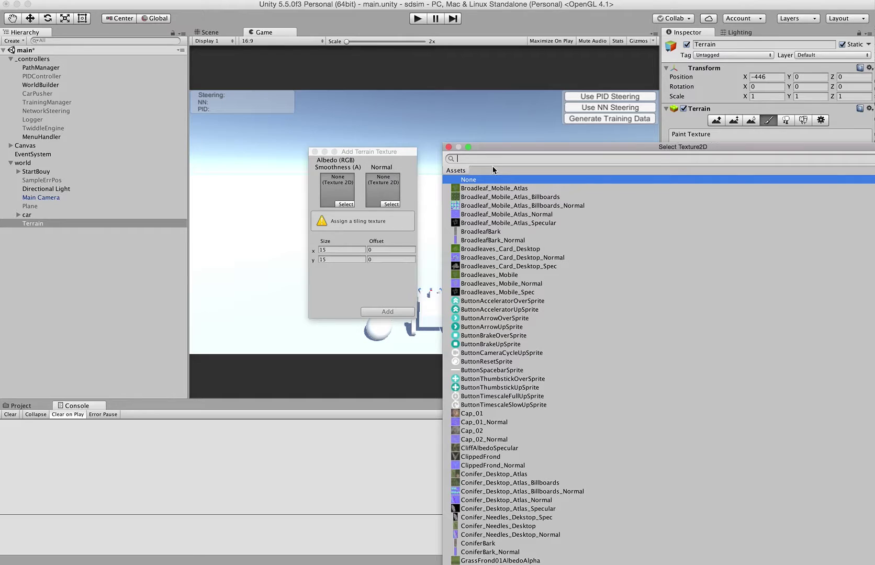
{"action": "type", "text": "sand"}
{"action": "left_click", "coordinate": [490, 191]}
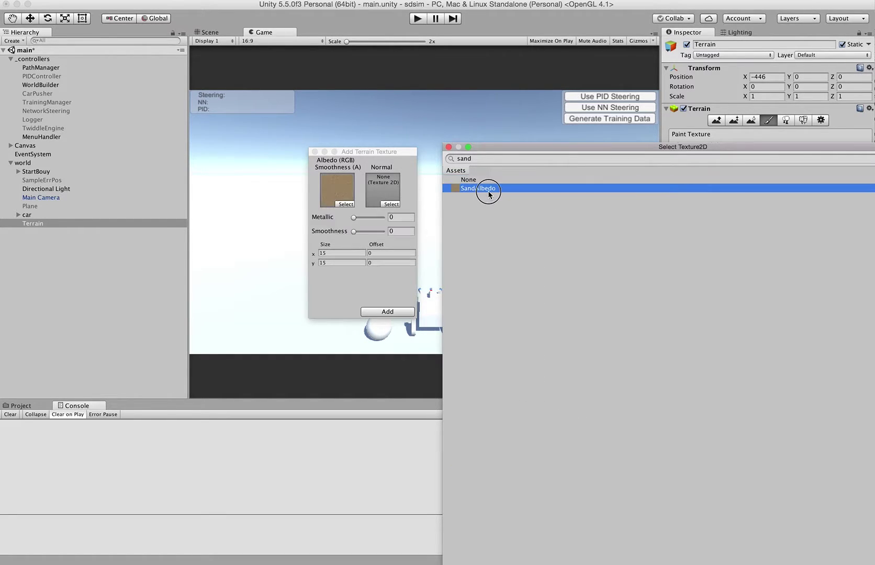
{"action": "left_click", "coordinate": [392, 312]}
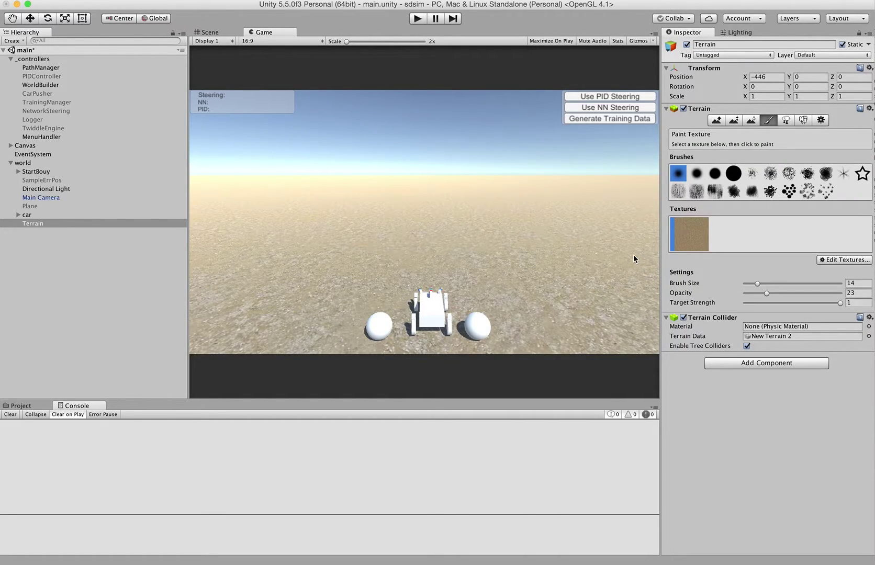
Step: Add GrassHillAlbedo as the terrain's second paint texture
{"action": "left_click", "coordinate": [843, 260]}
{"action": "left_click", "coordinate": [838, 265]}
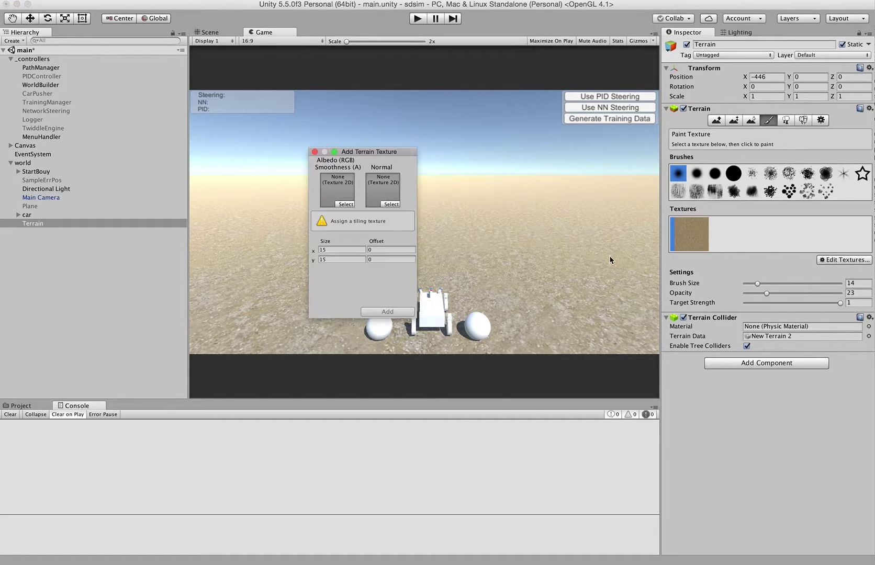
{"action": "left_click", "coordinate": [343, 205]}
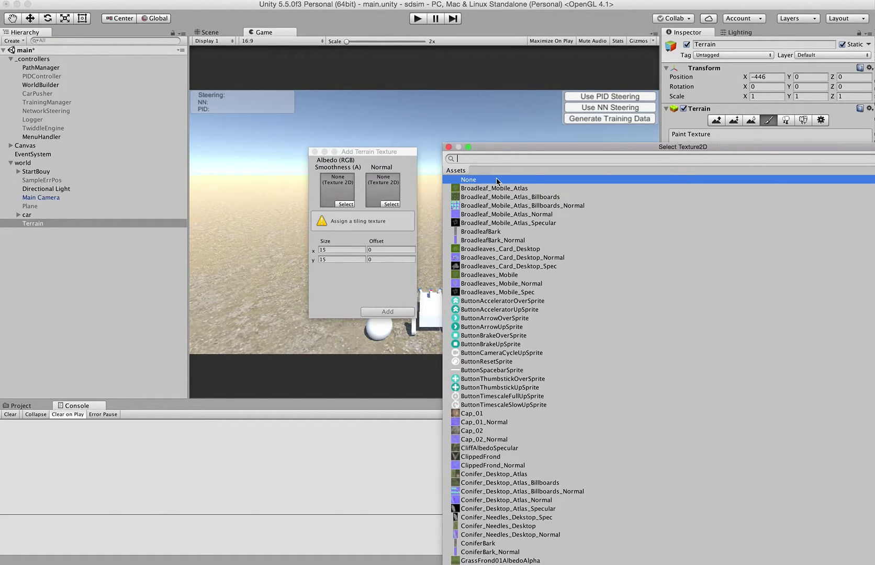
{"action": "type", "text": "grass"}
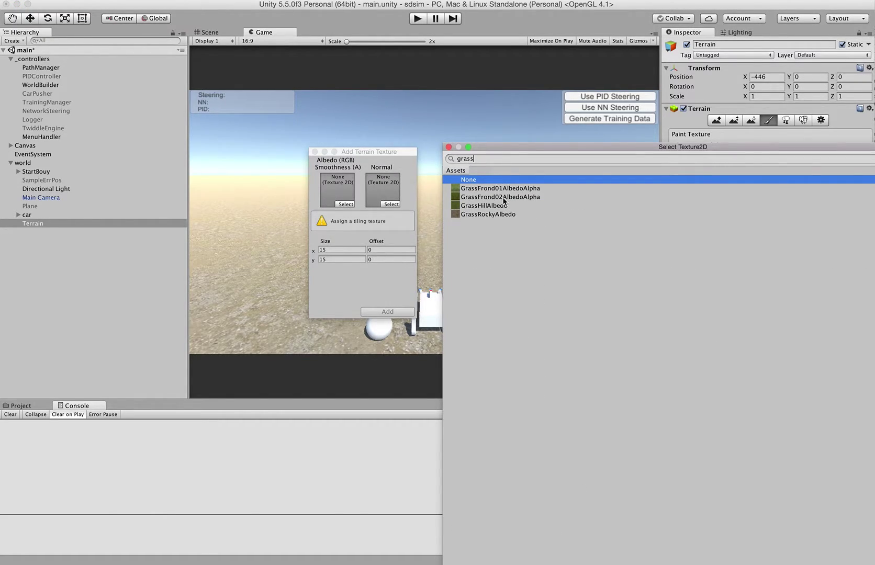
{"action": "double_click", "coordinate": [493, 206]}
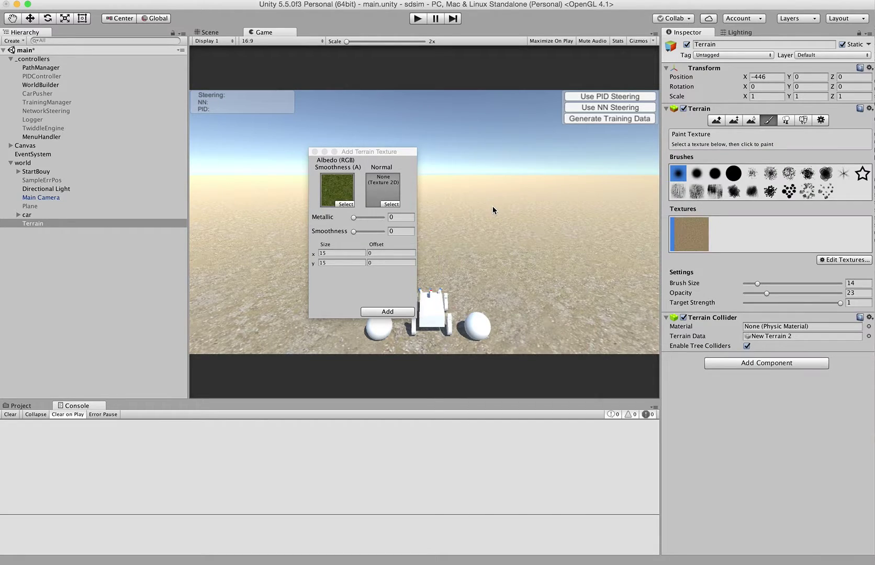
{"action": "left_click", "coordinate": [388, 312]}
Step: Add GrassRockyAlbedo as the terrain's third paint texture
{"action": "left_click", "coordinate": [837, 260]}
{"action": "left_click", "coordinate": [836, 267]}
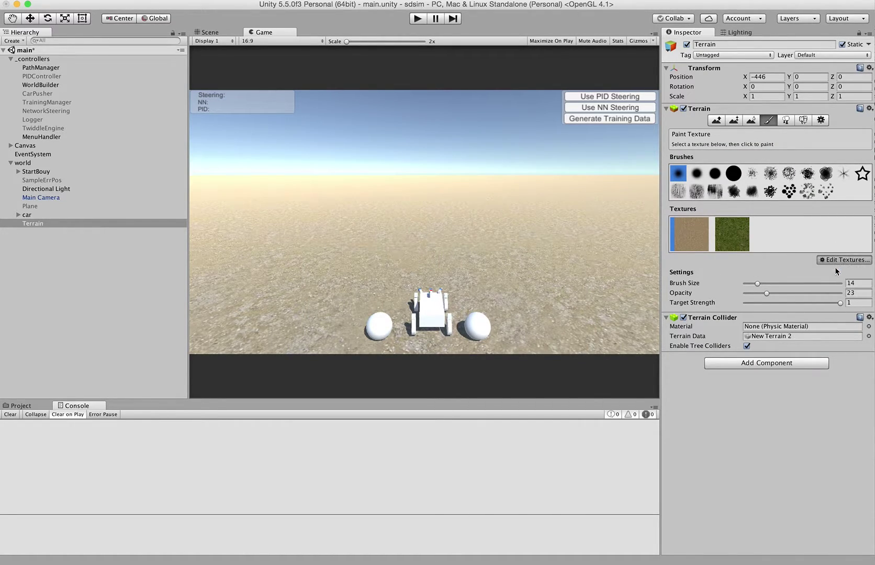
{"action": "left_click", "coordinate": [343, 204]}
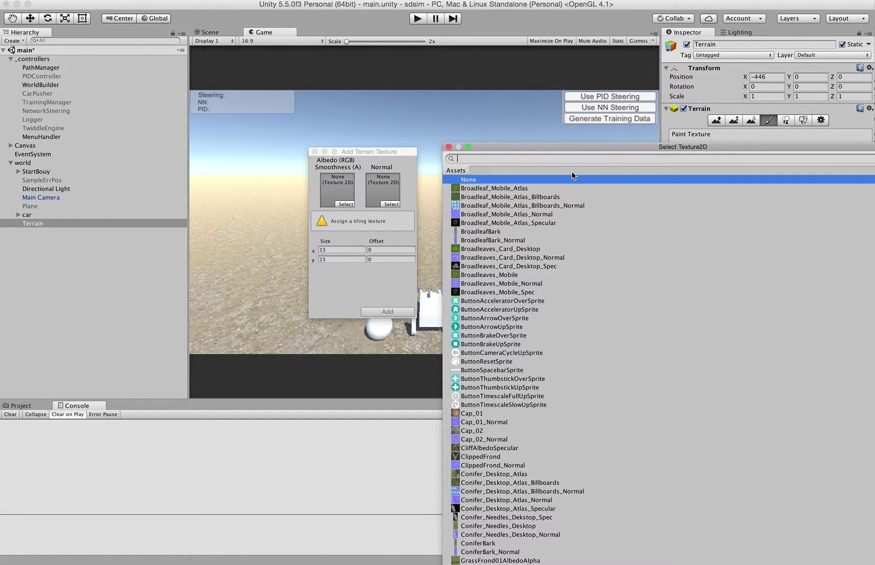
{"action": "type", "text": "grass"}
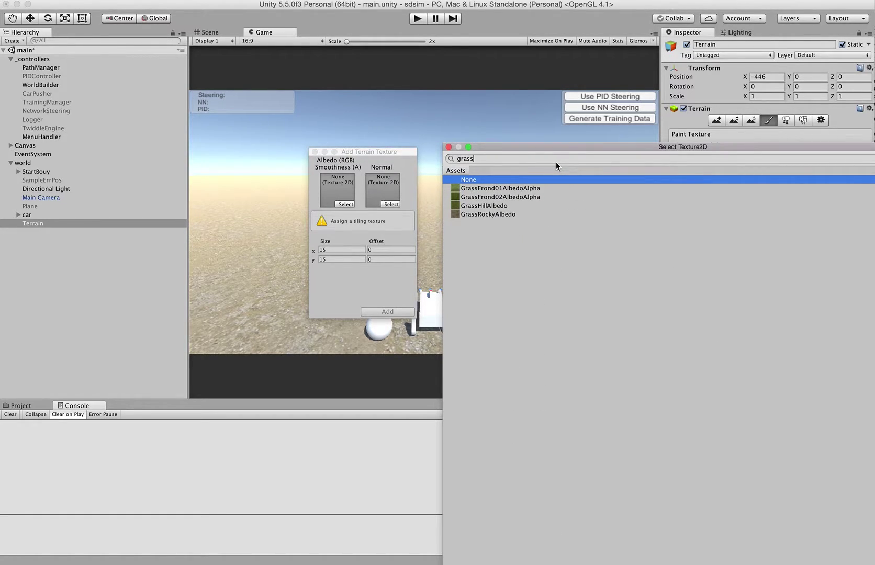
{"action": "left_click", "coordinate": [510, 215]}
{"action": "left_click", "coordinate": [403, 312]}
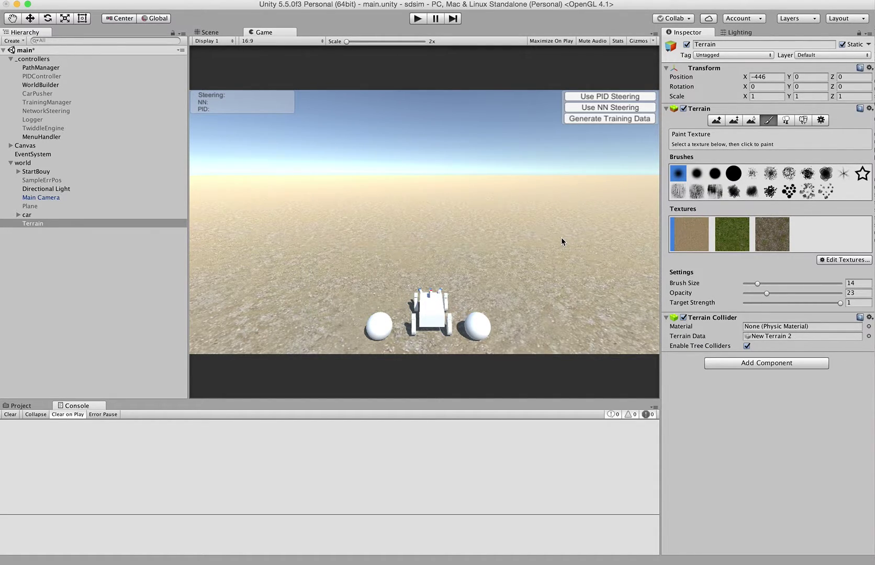
Step: Paint several patches of the green grass texture on the sandy terrain ahead of and around the car in the Scene view
{"action": "left_click", "coordinate": [731, 239]}
{"action": "left_click", "coordinate": [776, 239]}
{"action": "left_click", "coordinate": [740, 241]}
{"action": "left_click", "coordinate": [210, 32]}
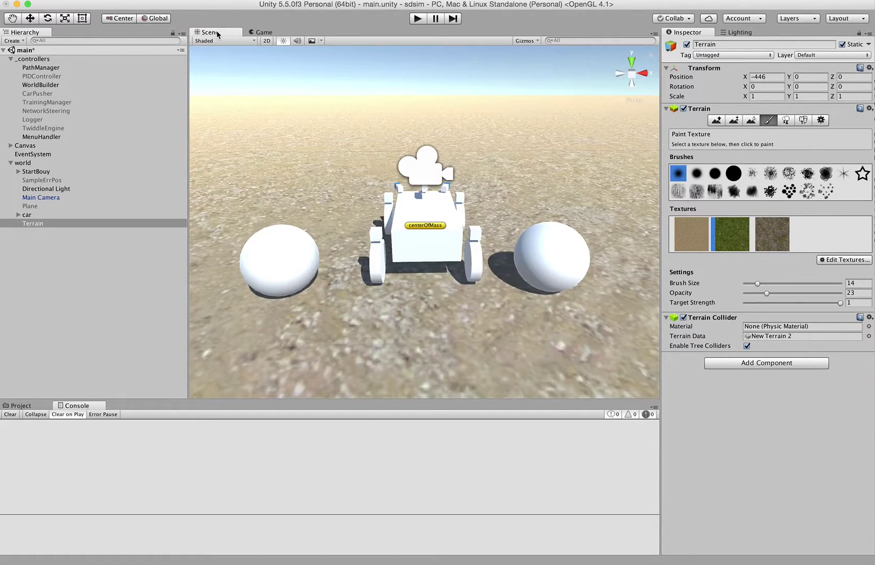
{"action": "scroll", "coordinate": [392, 137], "scroll_direction": "down", "scroll_amount": 5}
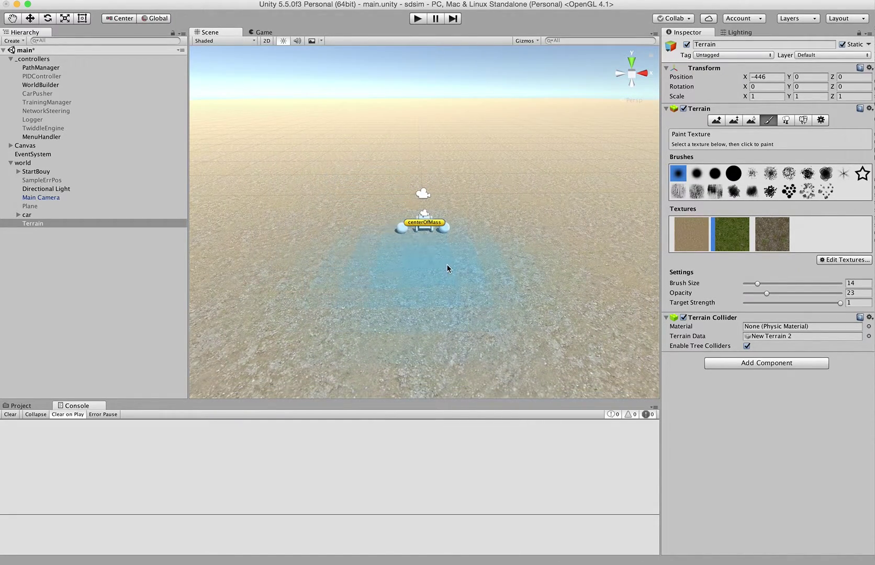
{"action": "left_click", "coordinate": [456, 200]}
{"action": "mouse_move", "coordinate": [368, 174]}
{"action": "left_mouse_down"}
{"action": "mouse_move", "coordinate": [438, 136]}
{"action": "mouse_move", "coordinate": [451, 160]}
{"action": "mouse_move", "coordinate": [411, 117]}
{"action": "left_mouse_up"}
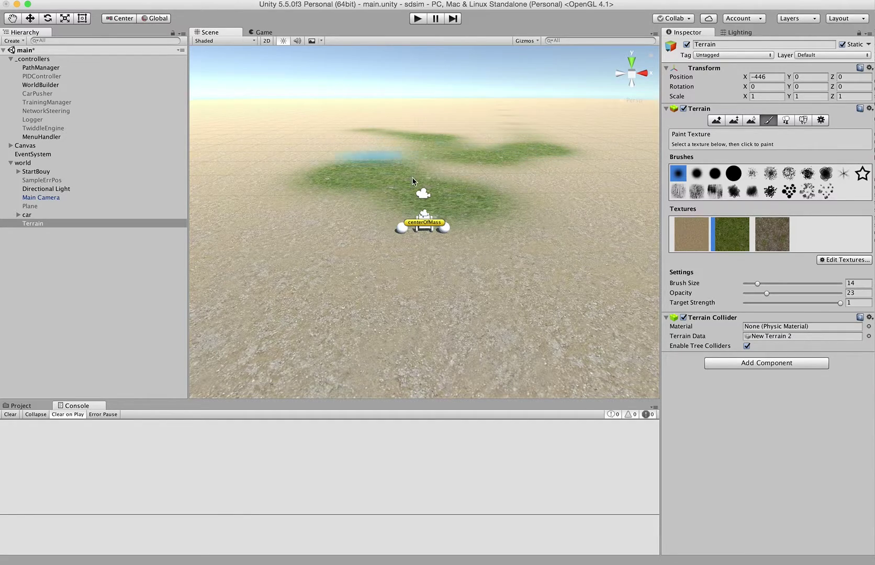
{"action": "left_click_drag", "start_coordinate": [501, 186], "coordinate": [501, 255], "text": "alt"}
{"action": "scroll", "coordinate": [469, 170], "scroll_direction": "down", "scroll_amount": 5}
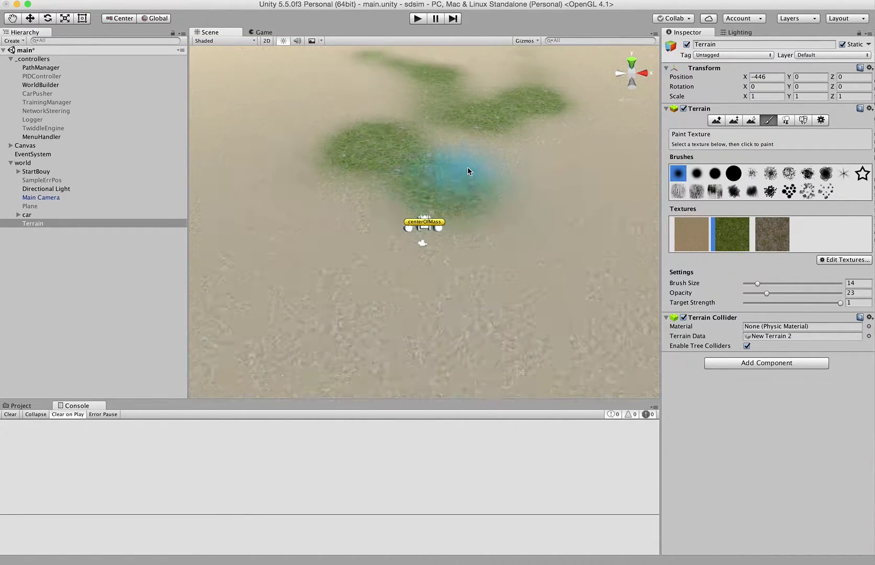
{"action": "mouse_move", "coordinate": [388, 150]}
{"action": "left_mouse_down"}
{"action": "mouse_move", "coordinate": [422, 203]}
{"action": "mouse_move", "coordinate": [358, 238]}
{"action": "mouse_move", "coordinate": [470, 256]}
{"action": "left_mouse_up"}
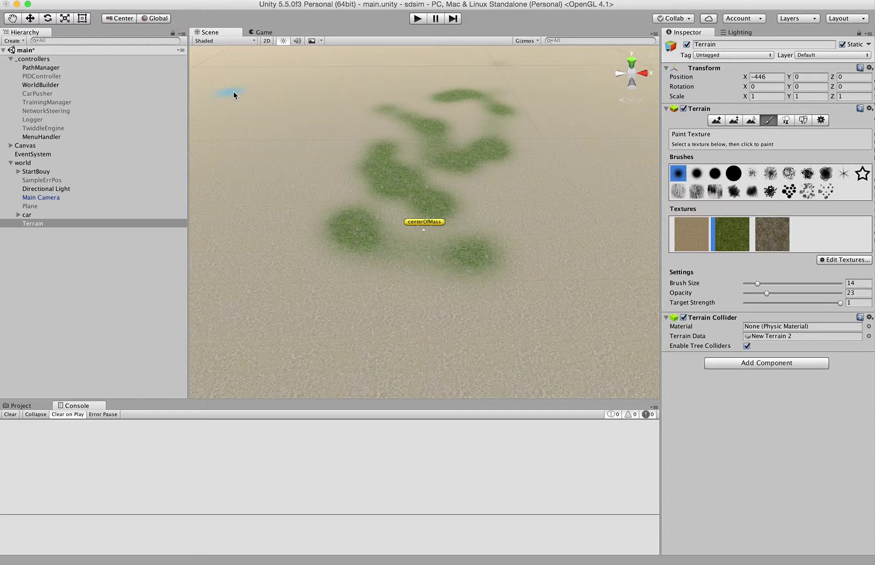
Step: Try raising hills in the terrain beside the car with the Raise / Lower Terrain tool, and undo them
{"action": "left_click", "coordinate": [69, 71]}
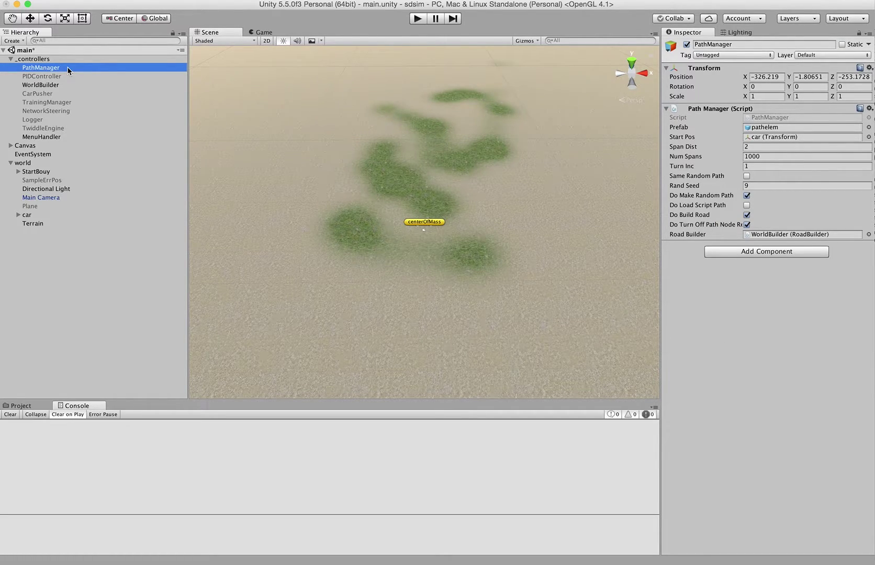
{"action": "left_click", "coordinate": [68, 225]}
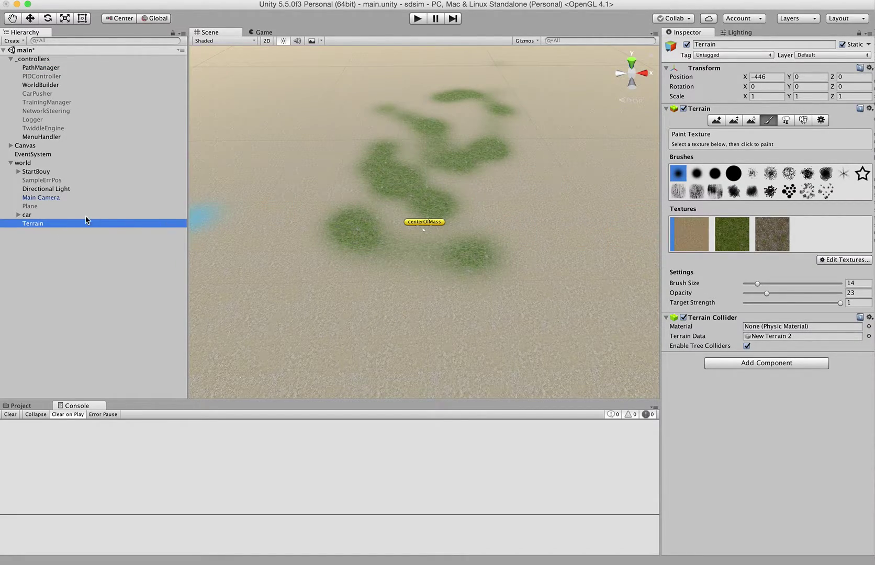
{"action": "left_click", "coordinate": [716, 121]}
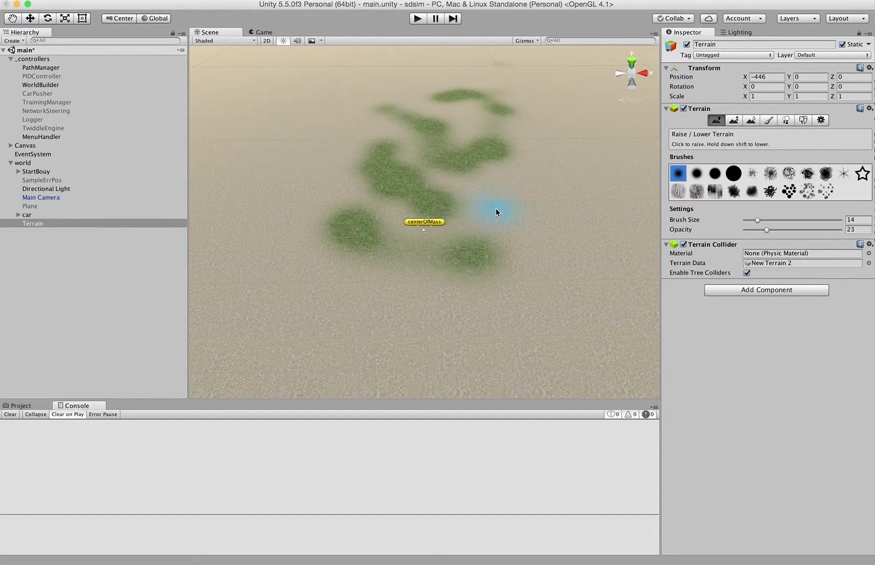
{"action": "mouse_move", "coordinate": [479, 221]}
{"action": "left_mouse_down"}
{"action": "mouse_move", "coordinate": [478, 189]}
{"action": "mouse_move", "coordinate": [528, 128]}
{"action": "mouse_move", "coordinate": [502, 151]}
{"action": "left_mouse_up"}
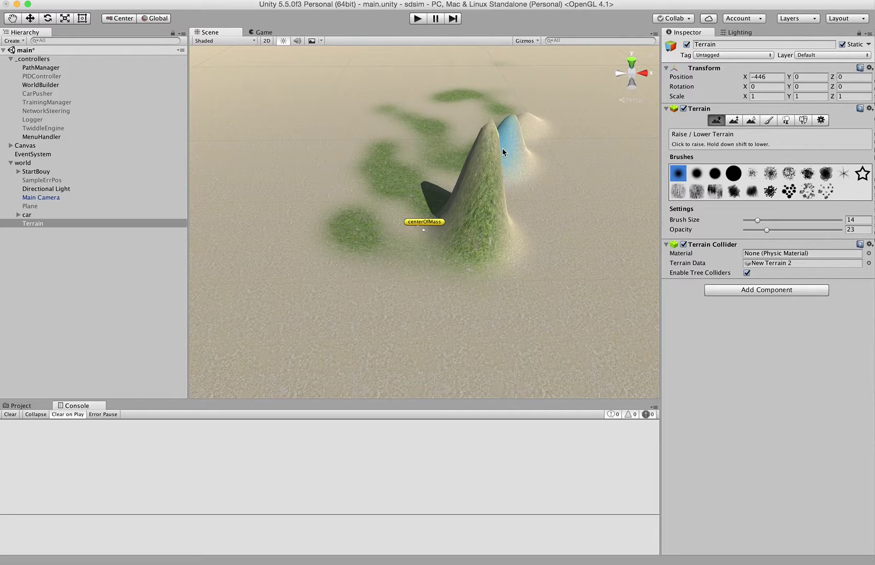
{"action": "key", "text": "super+z"}
{"action": "key", "text": "super+z"}
{"action": "key", "text": "super+z"}
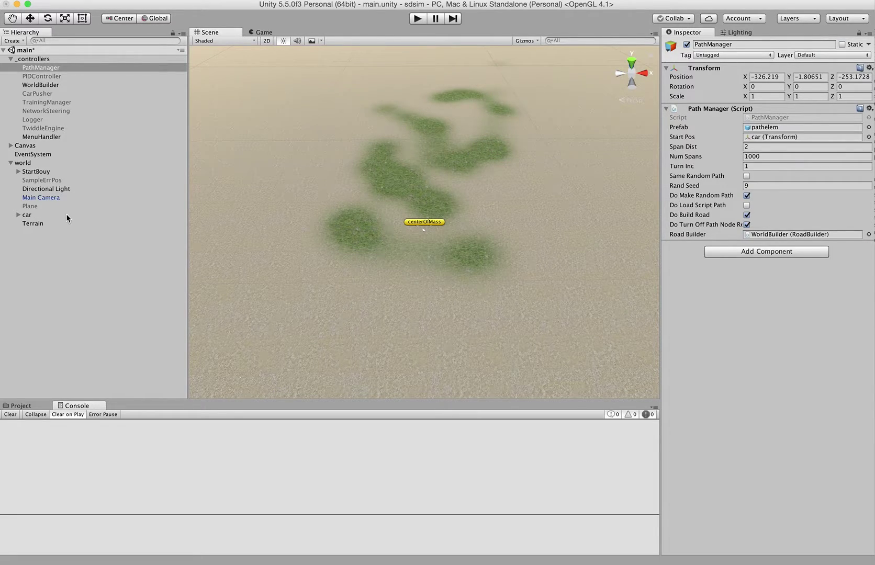
Step: Raise low hills on both sides of the grass patches with a scattered brush of size 30 and opacity 8, and check the Game view
{"action": "left_click", "coordinate": [58, 224]}
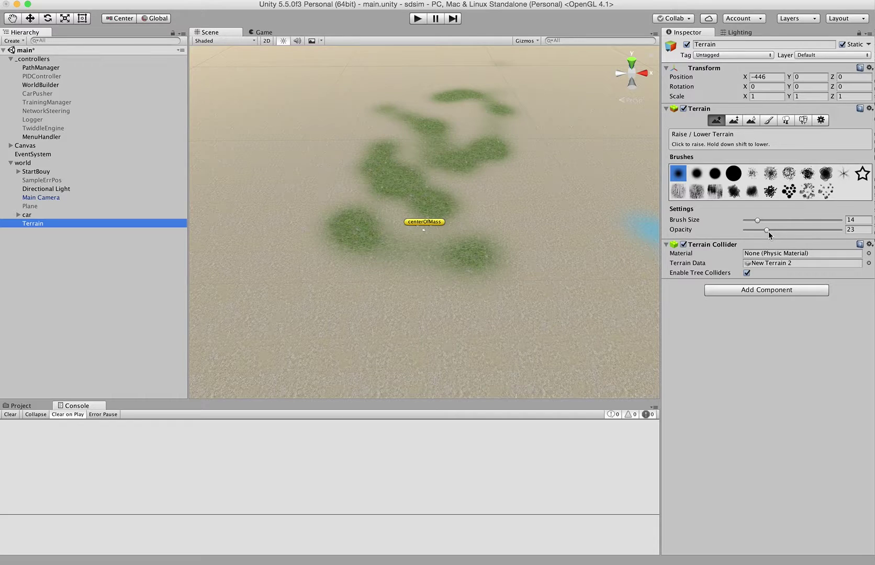
{"action": "mouse_move", "coordinate": [767, 231]}
{"action": "left_mouse_down"}
{"action": "mouse_move", "coordinate": [752, 230]}
{"action": "mouse_move", "coordinate": [773, 220]}
{"action": "left_mouse_up"}
{"action": "left_click", "coordinate": [771, 173]}
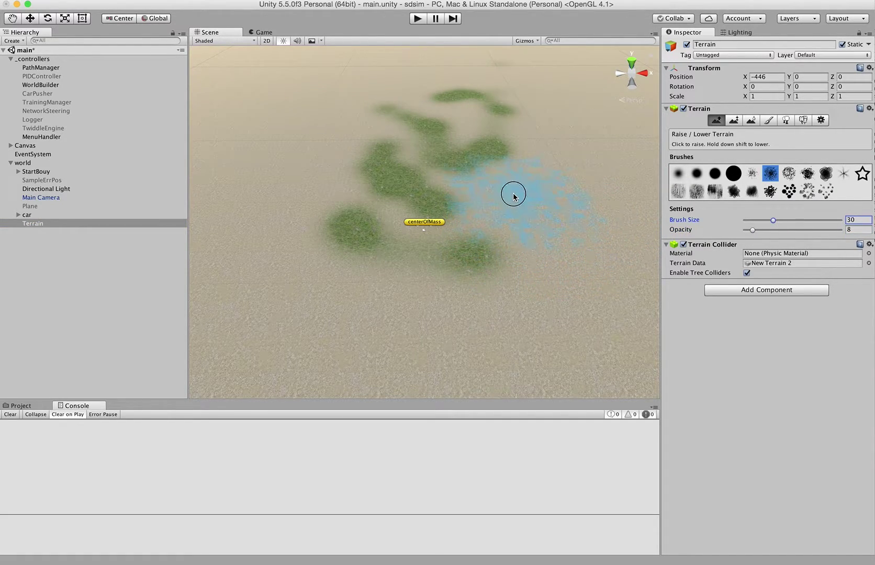
{"action": "left_click_drag", "start_coordinate": [529, 138], "coordinate": [504, 157]}
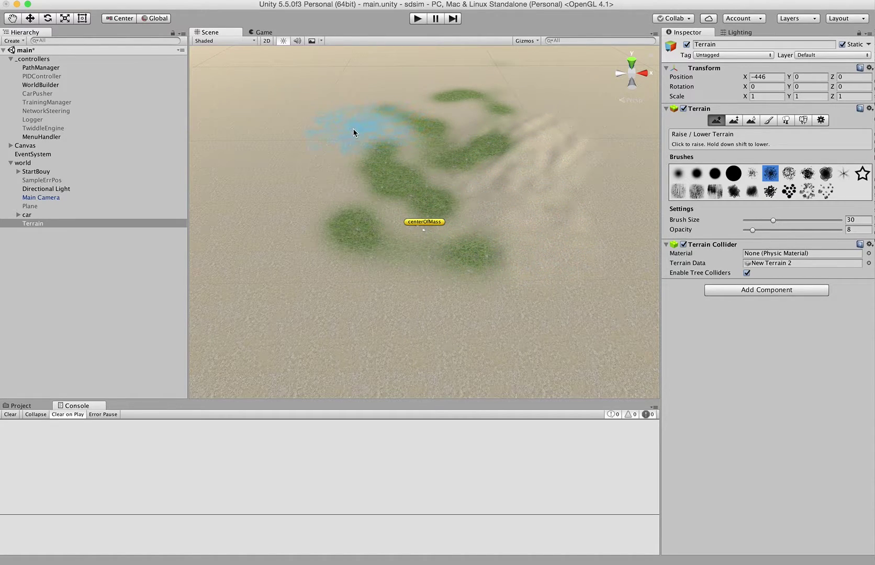
{"action": "left_click_drag", "start_coordinate": [324, 163], "coordinate": [306, 191]}
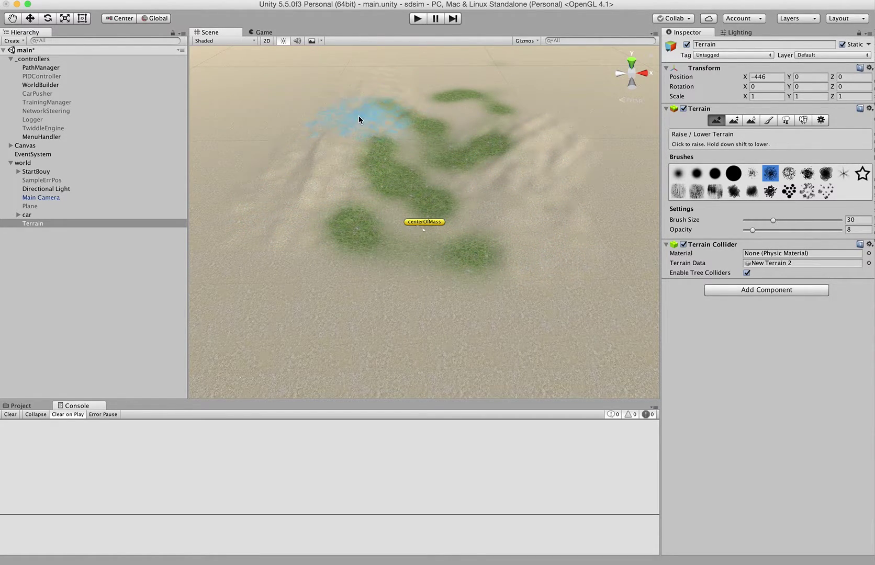
{"action": "left_click", "coordinate": [262, 33]}
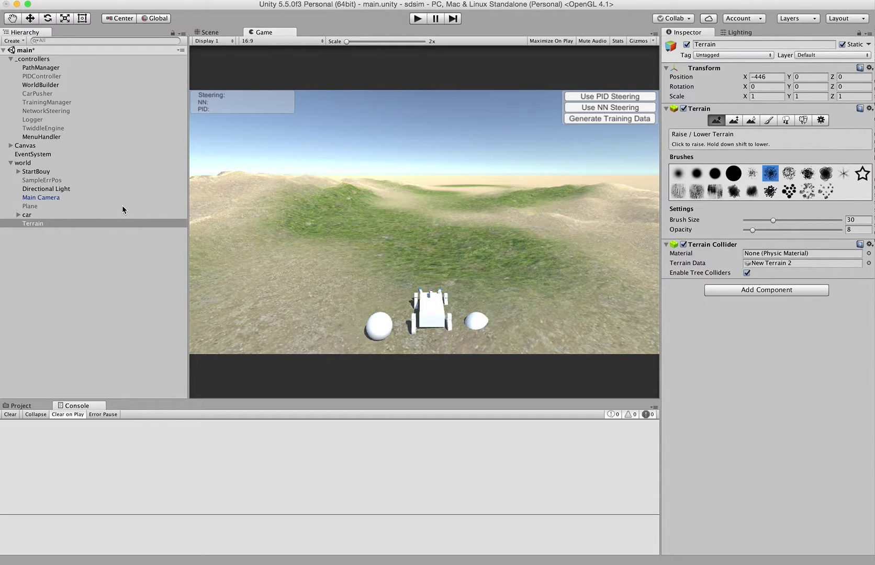
Step: Add the Terrain Toolkit component to the terrain and look through its settings
{"action": "right_click", "coordinate": [75, 222]}
{"action": "left_click", "coordinate": [66, 223]}
{"action": "left_click", "coordinate": [765, 292]}
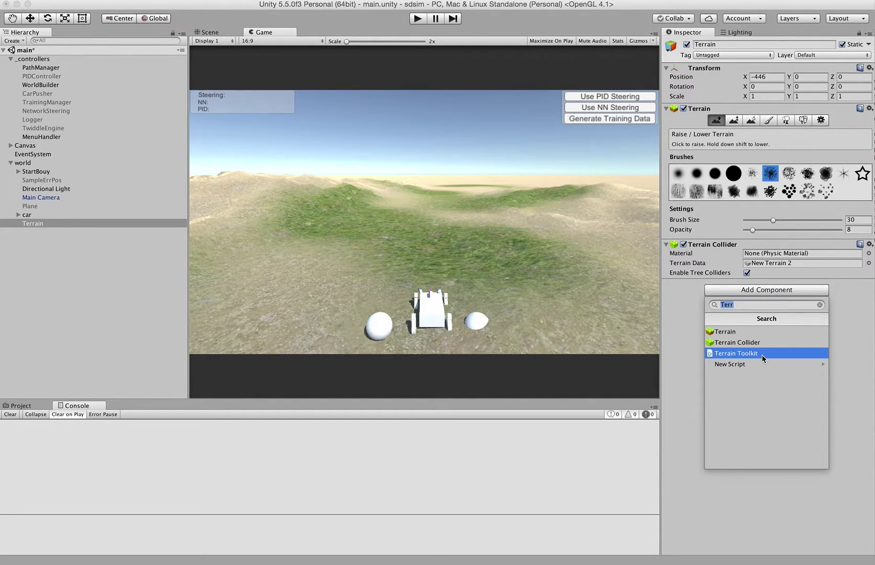
{"action": "left_click", "coordinate": [736, 354]}
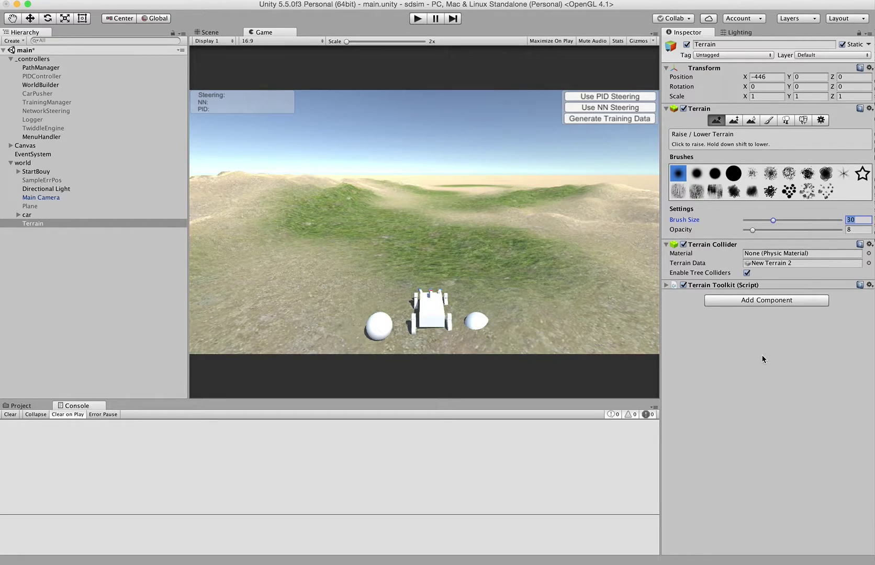
{"action": "left_click", "coordinate": [667, 286]}
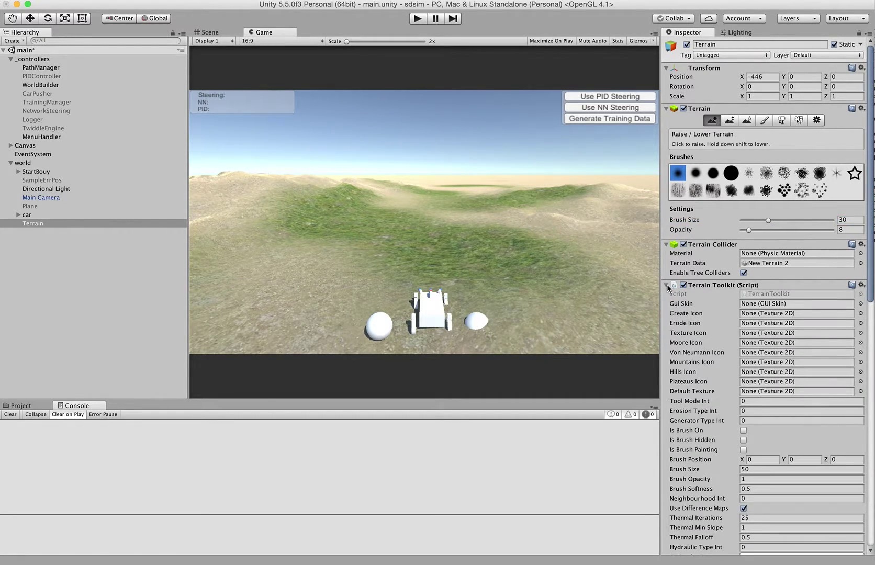
{"action": "left_click", "coordinate": [667, 285]}
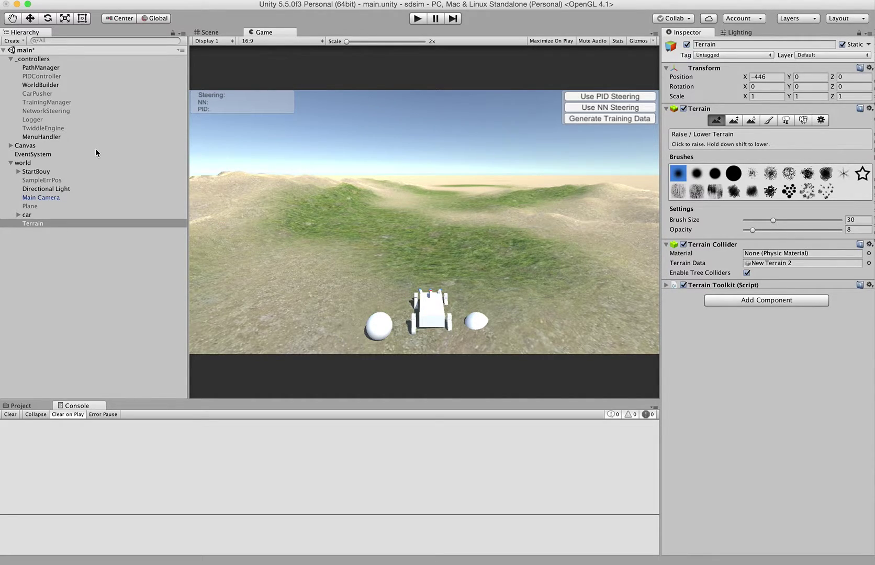
Step: Assign the Terrain object to the Terrain and Ter Toolkit fields of WorldBuilder's Road Builder script
{"action": "left_click", "coordinate": [64, 84]}
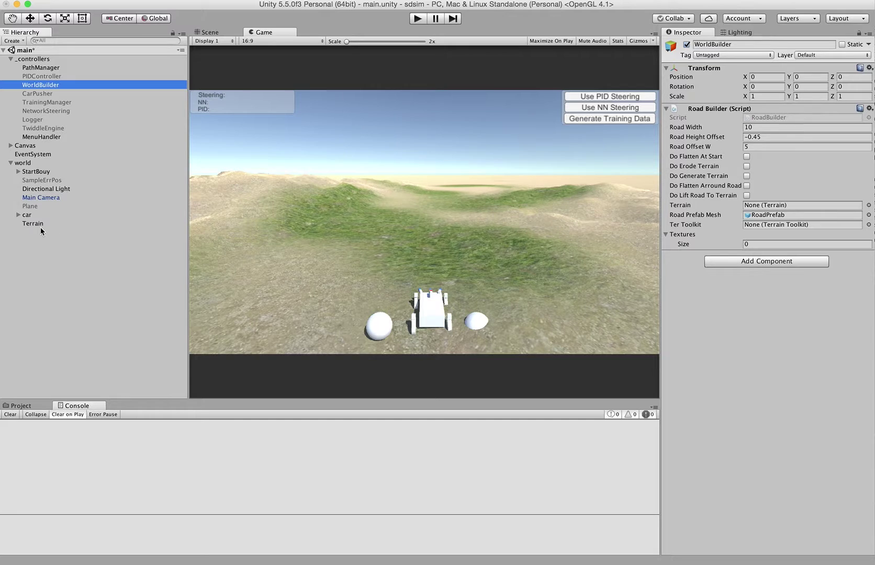
{"action": "left_click_drag", "start_coordinate": [36, 224], "coordinate": [771, 204]}
{"action": "left_click", "coordinate": [34, 224]}
{"action": "left_click_drag", "start_coordinate": [36, 226], "coordinate": [752, 226]}
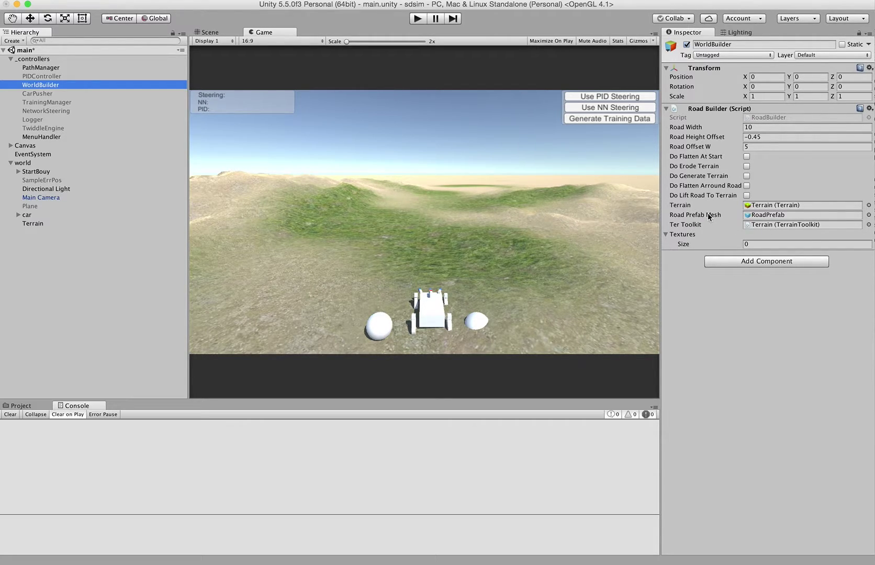
Step: Enable Do Flatten At Start, Do Generate Terrain and Do Flatten Arround Road in WorldBuilder's Road Builder script
{"action": "left_click", "coordinate": [748, 156]}
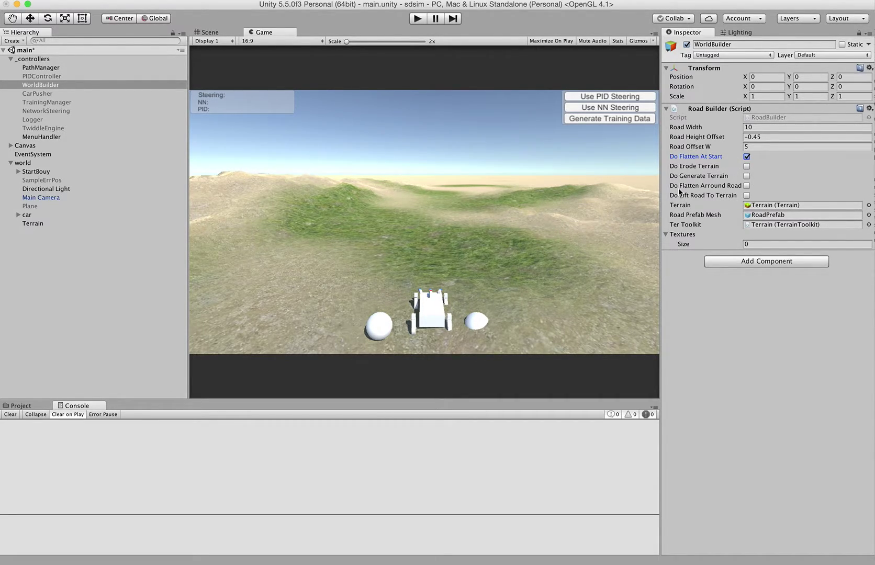
{"action": "left_click", "coordinate": [747, 176]}
{"action": "left_click", "coordinate": [747, 186]}
Step: Run and pause the simulation, examine the generated terrain and road in the Scene view, and stop the simulation
{"action": "left_click", "coordinate": [417, 19]}
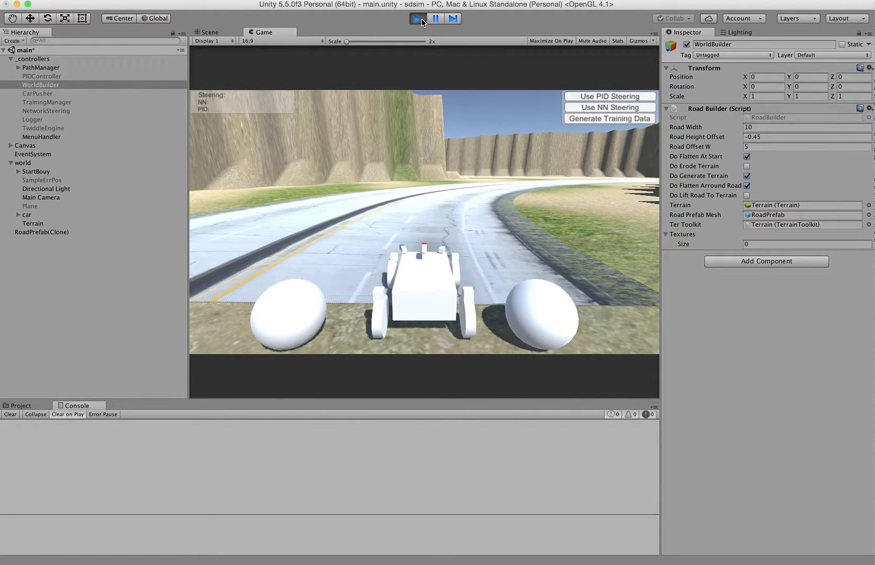
{"action": "left_click", "coordinate": [434, 18]}
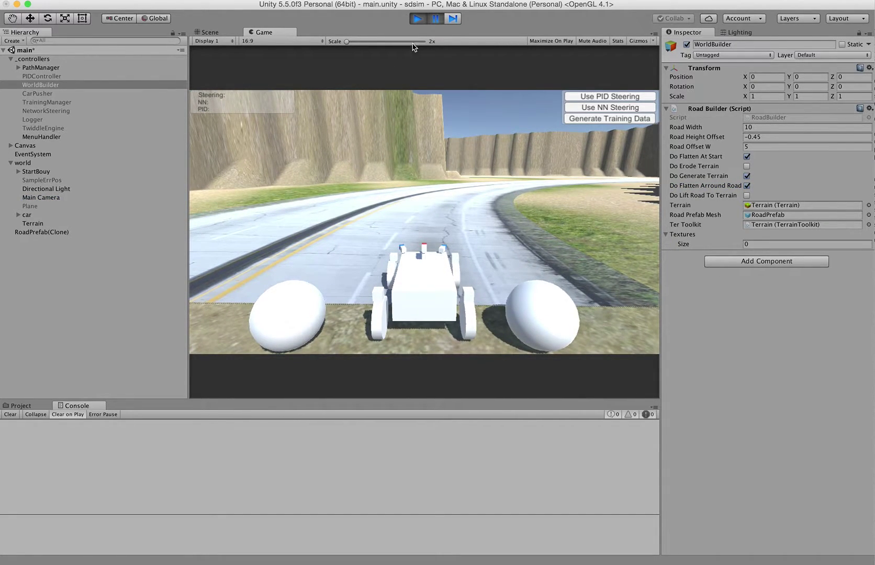
{"action": "left_click", "coordinate": [215, 32]}
{"action": "scroll", "coordinate": [407, 172], "scroll_direction": "down", "scroll_amount": 10}
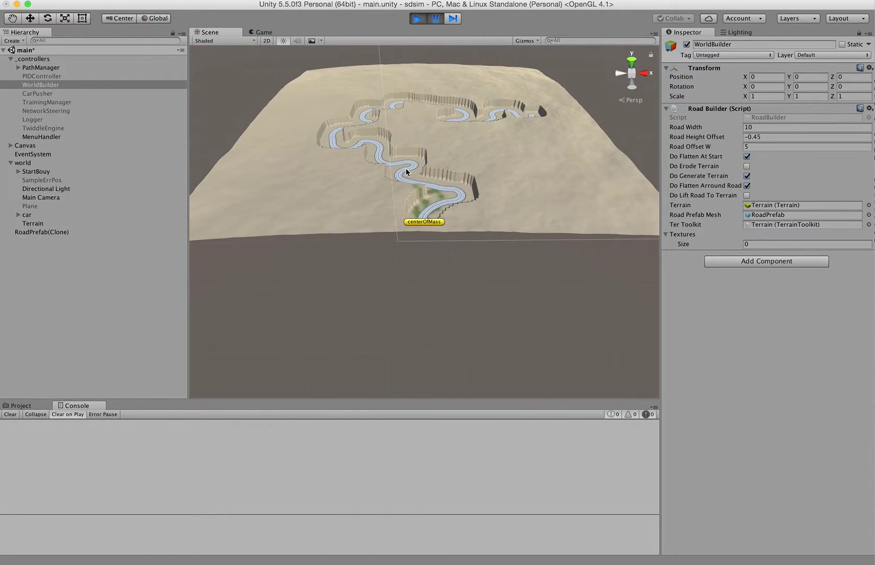
{"action": "scroll", "coordinate": [406, 171], "scroll_direction": "up", "scroll_amount": 2}
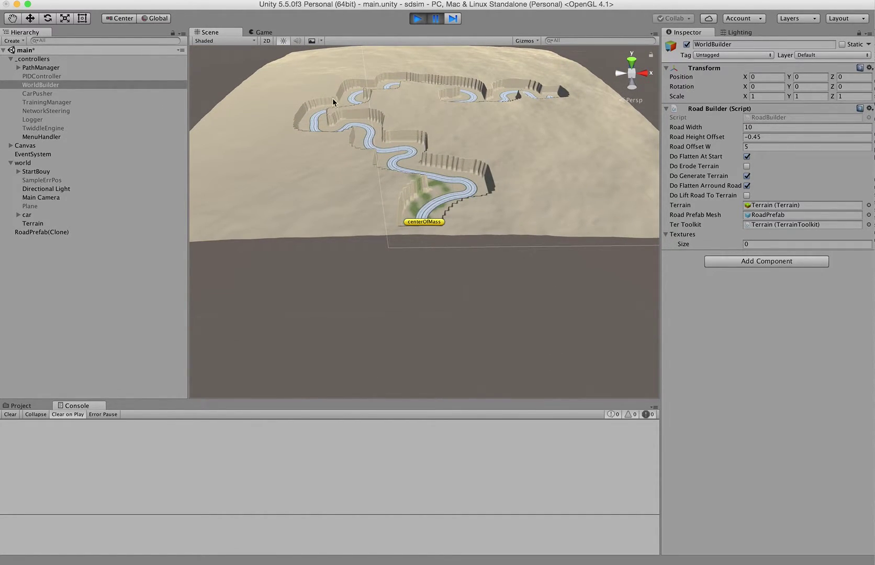
{"action": "left_click", "coordinate": [418, 20]}
{"action": "left_click", "coordinate": [418, 19]}
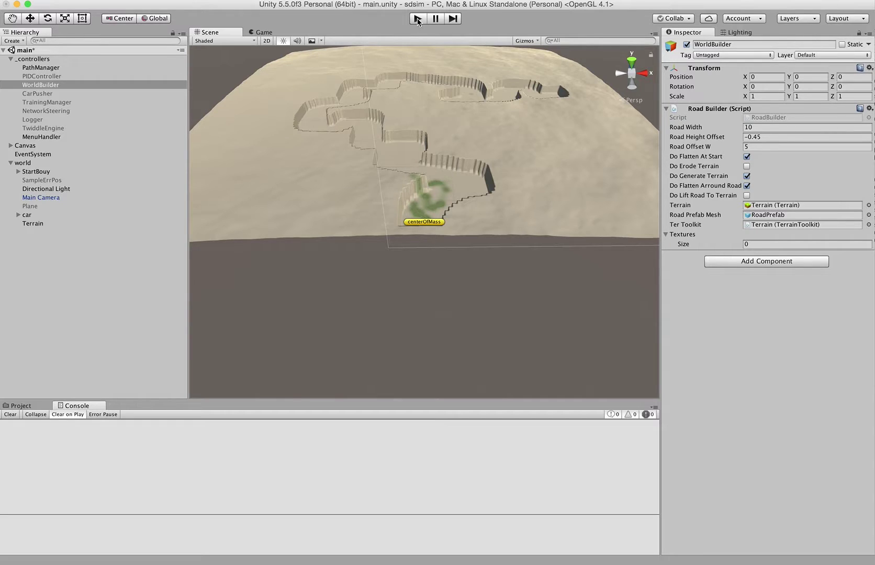
Step: Enable Same Random Path on PathManager and run the simulation to regenerate the road and the terrain carved around it
{"action": "left_click", "coordinate": [121, 68]}
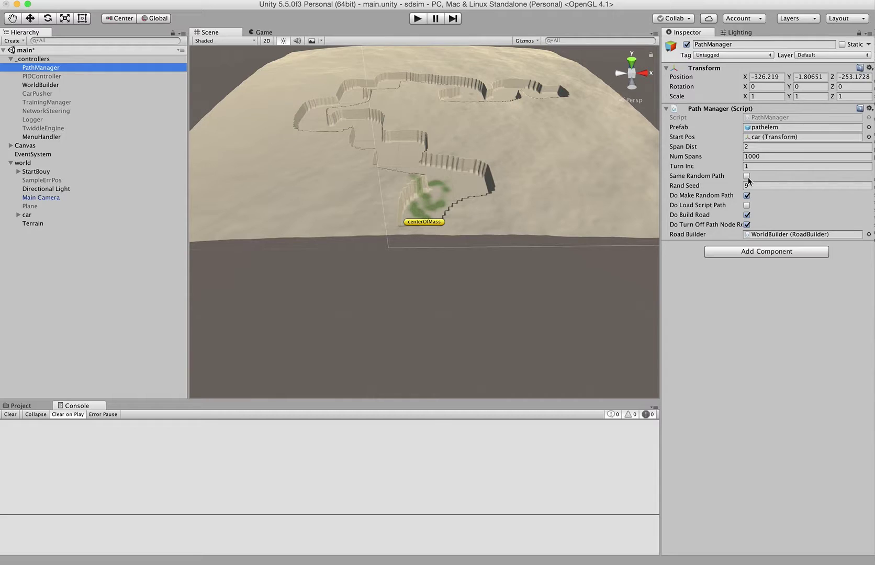
{"action": "left_click", "coordinate": [747, 177]}
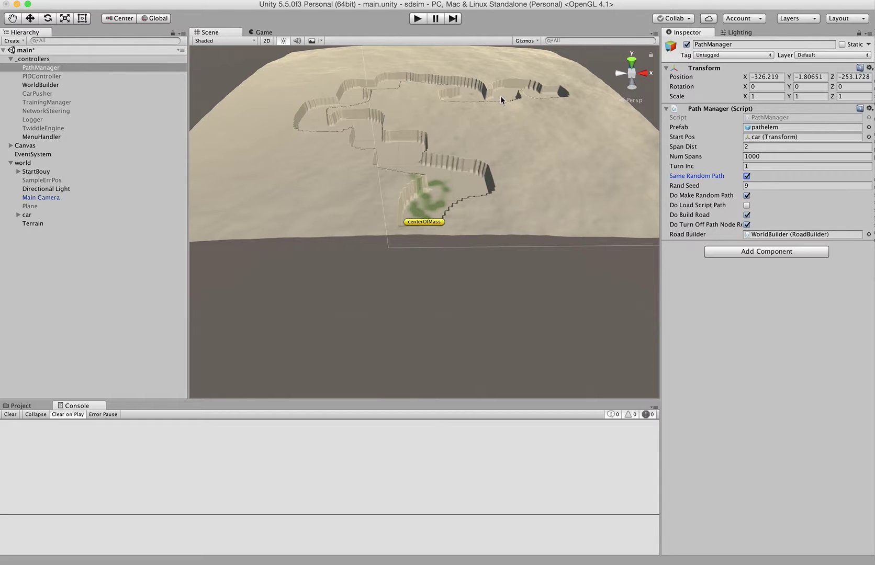
{"action": "left_click", "coordinate": [423, 18]}
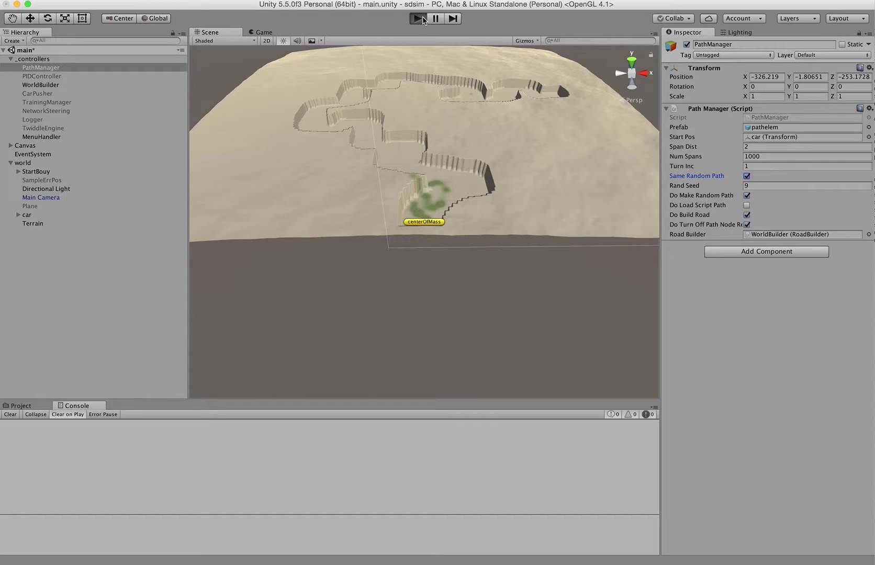
{"action": "key", "text": "super+1"}
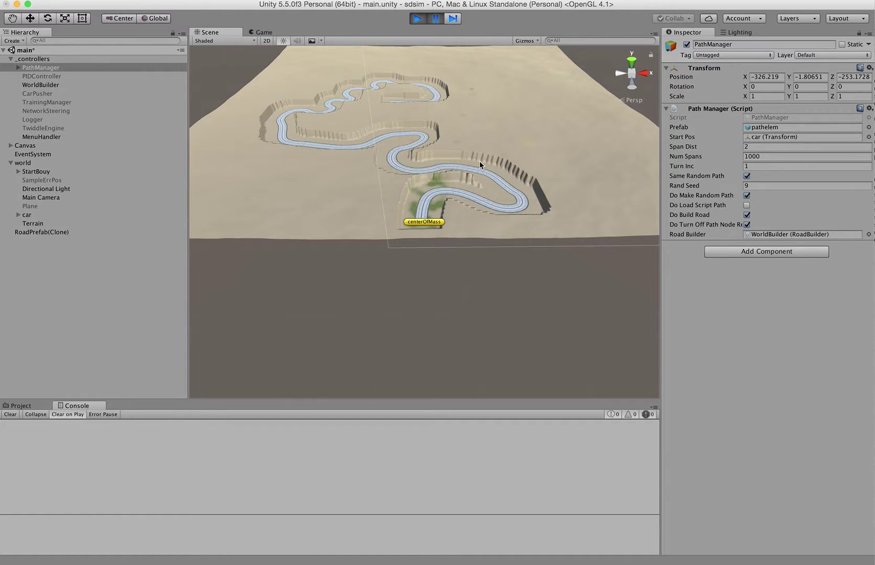
{"action": "left_click_drag", "start_coordinate": [479, 160], "coordinate": [427, 208], "text": "alt"}
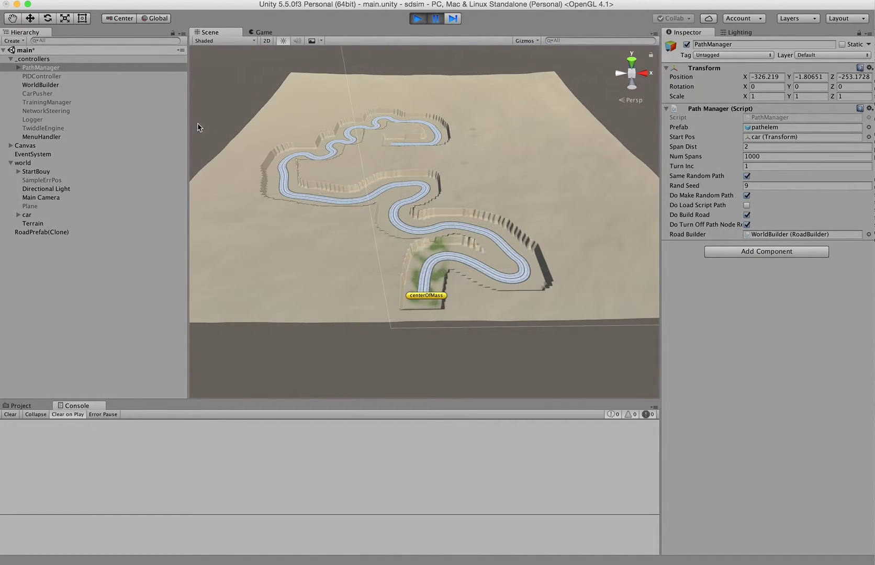
Step: Stop the simulation and disable Do Flatten At Start, Do Generate Terrain and Do Flatten Arround Road on WorldBuilder
{"action": "left_click", "coordinate": [47, 84]}
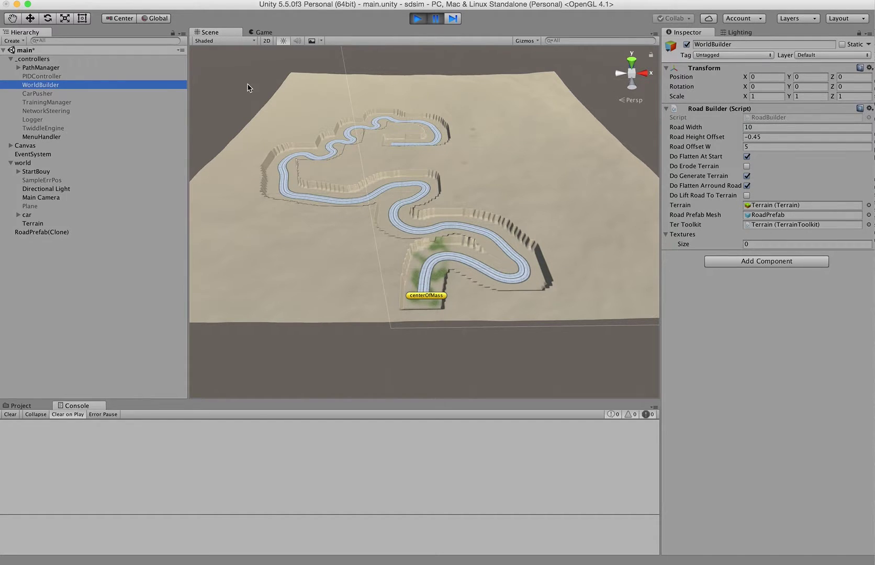
{"action": "left_click", "coordinate": [418, 19]}
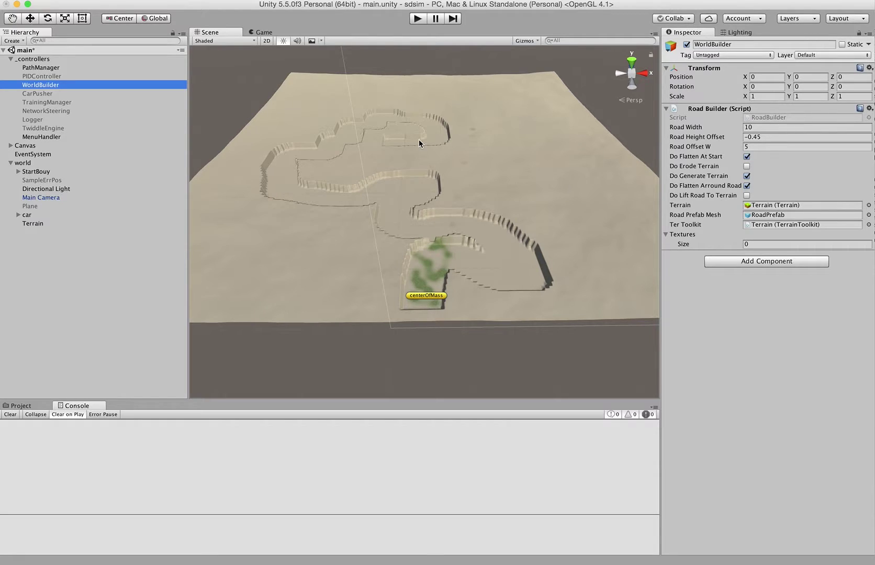
{"action": "left_click", "coordinate": [747, 157]}
{"action": "left_click", "coordinate": [747, 175]}
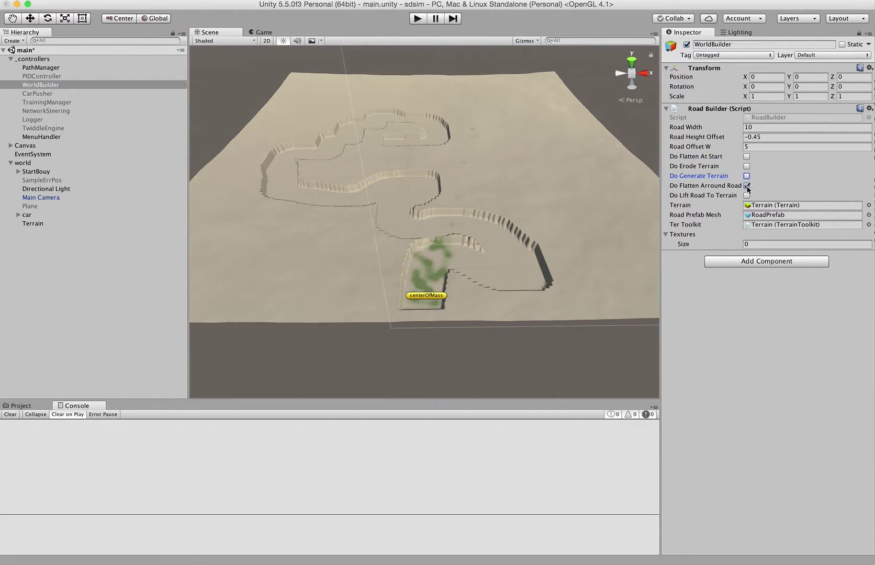
{"action": "left_click", "coordinate": [747, 186]}
Step: Test-run the simulation, try enabling Do Flatten At Start while it plays, and stop it
{"action": "left_click", "coordinate": [418, 19]}
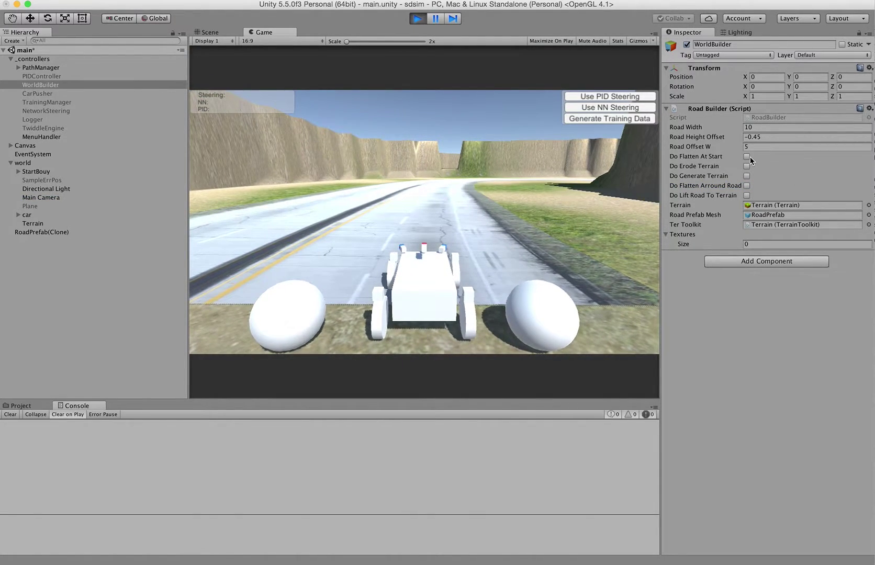
{"action": "left_click", "coordinate": [747, 157]}
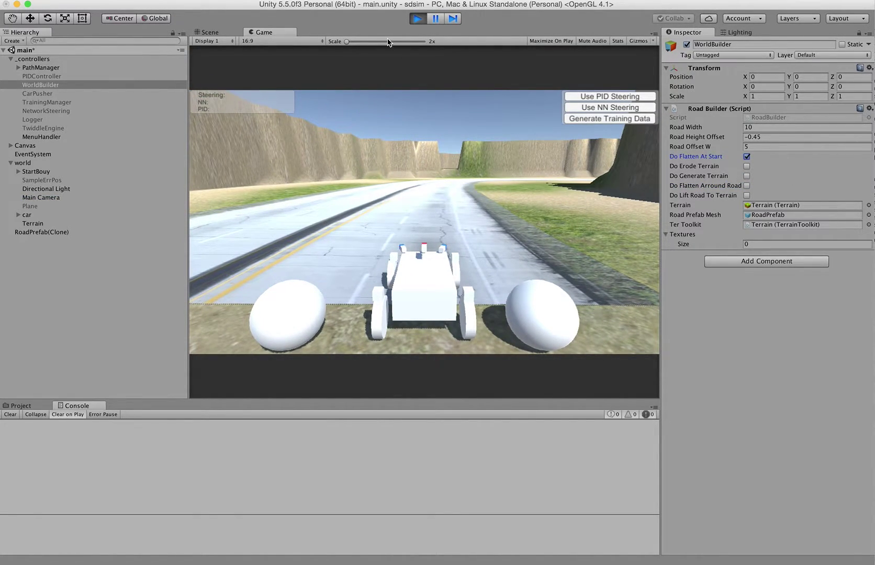
{"action": "left_click", "coordinate": [418, 19]}
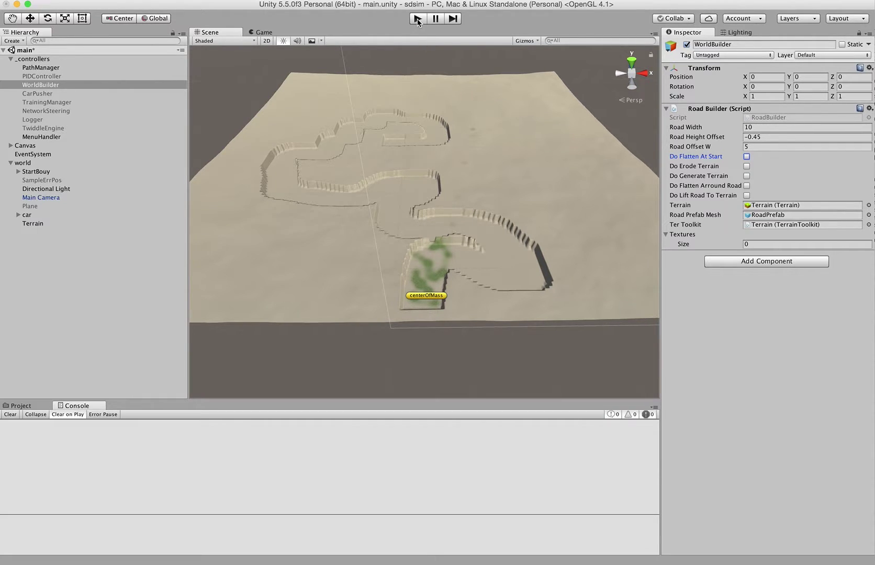
Step: Smooth the canyon walls along the road's first bends with the Smooth Height tool, using the solid round brush at opacity 28
{"action": "left_click", "coordinate": [56, 224]}
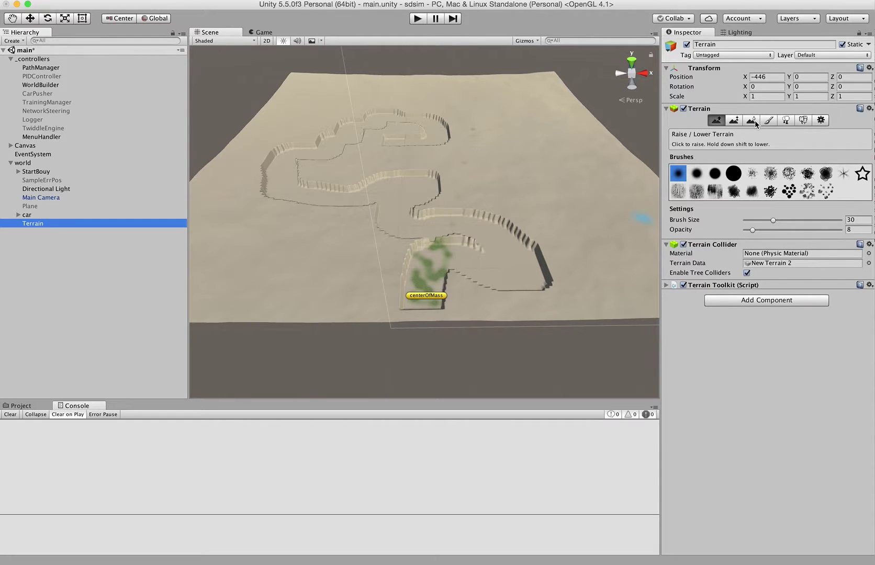
{"action": "left_click", "coordinate": [752, 121]}
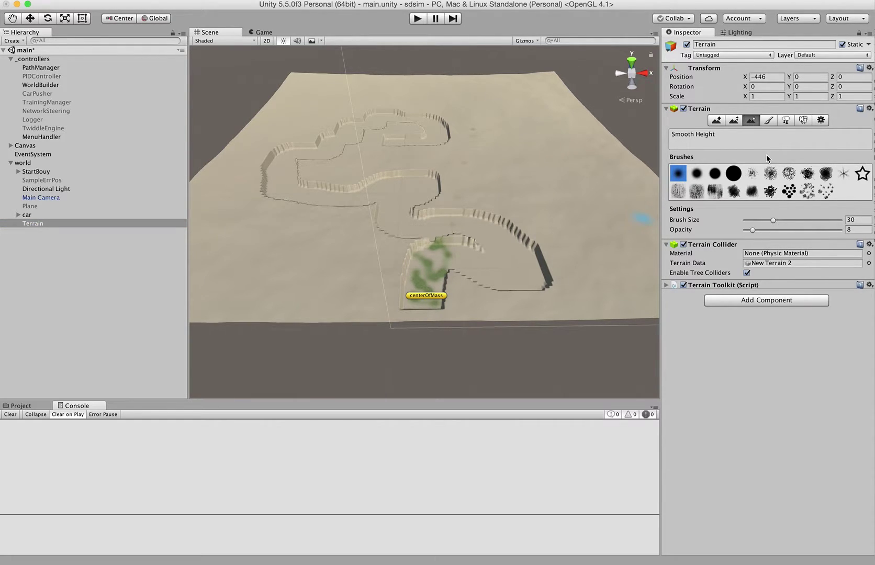
{"action": "left_click", "coordinate": [734, 173]}
{"action": "left_click_drag", "start_coordinate": [758, 229], "coordinate": [771, 230]}
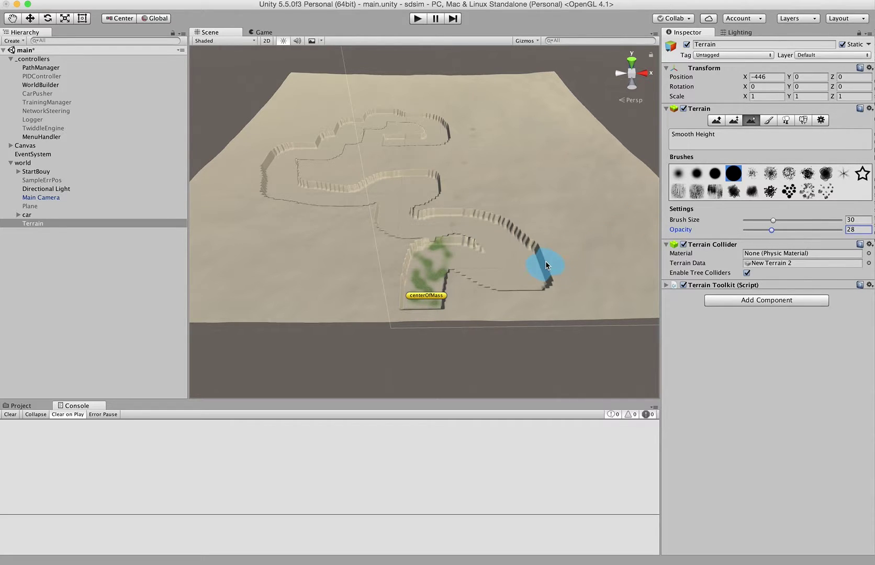
{"action": "mouse_move", "coordinate": [546, 265]}
{"action": "left_mouse_down"}
{"action": "mouse_move", "coordinate": [504, 222]}
{"action": "mouse_move", "coordinate": [416, 212]}
{"action": "mouse_move", "coordinate": [430, 211]}
{"action": "mouse_move", "coordinate": [422, 218]}
{"action": "mouse_move", "coordinate": [435, 199]}
{"action": "mouse_move", "coordinate": [433, 179]}
{"action": "mouse_move", "coordinate": [436, 203]}
{"action": "mouse_move", "coordinate": [417, 207]}
{"action": "mouse_move", "coordinate": [505, 217]}
{"action": "mouse_move", "coordinate": [539, 256]}
{"action": "mouse_move", "coordinate": [538, 289]}
{"action": "mouse_move", "coordinate": [526, 298]}
{"action": "mouse_move", "coordinate": [494, 294]}
{"action": "mouse_move", "coordinate": [461, 276]}
{"action": "mouse_move", "coordinate": [453, 293]}
{"action": "mouse_move", "coordinate": [477, 247]}
{"action": "mouse_move", "coordinate": [462, 242]}
{"action": "mouse_move", "coordinate": [426, 243]}
{"action": "mouse_move", "coordinate": [399, 282]}
{"action": "mouse_move", "coordinate": [397, 238]}
{"action": "mouse_move", "coordinate": [389, 270]}
{"action": "mouse_move", "coordinate": [408, 255]}
{"action": "mouse_move", "coordinate": [401, 290]}
{"action": "mouse_move", "coordinate": [383, 289]}
{"action": "mouse_move", "coordinate": [391, 259]}
{"action": "mouse_move", "coordinate": [391, 240]}
{"action": "left_mouse_up"}
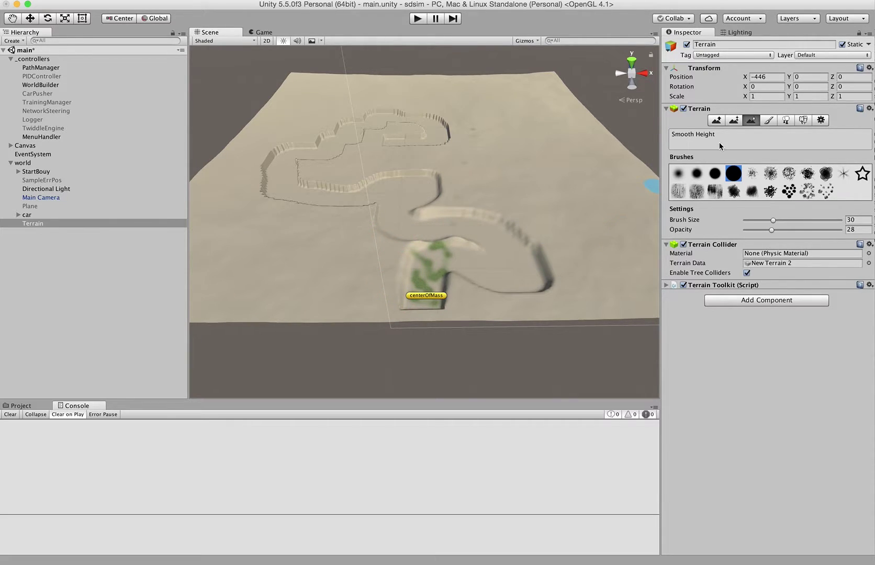
Step: Raise the outer wall of the first bend with the solid brush at opacity 28, and roughen it with a speckled brush at opacity 14
{"action": "left_click", "coordinate": [717, 121]}
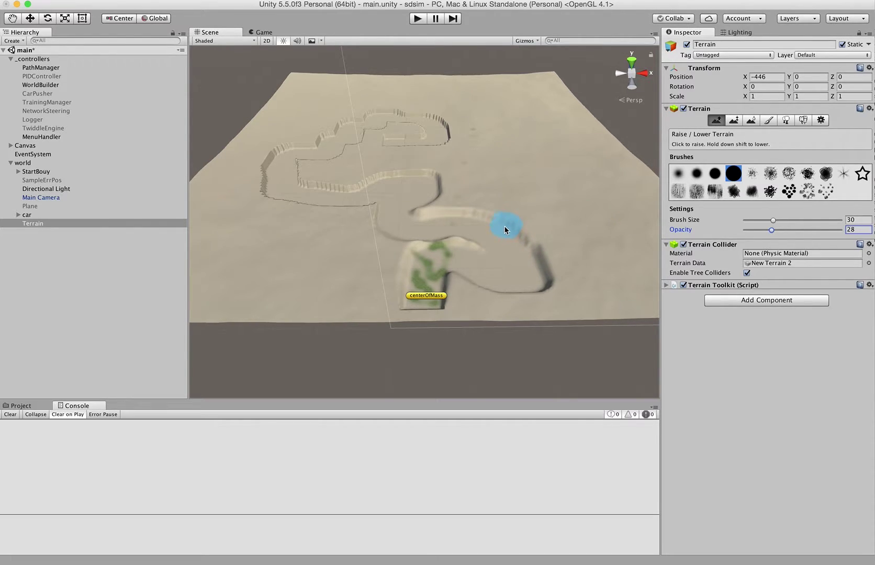
{"action": "mouse_move", "coordinate": [505, 229]}
{"action": "left_mouse_down"}
{"action": "mouse_move", "coordinate": [456, 219]}
{"action": "mouse_move", "coordinate": [549, 226]}
{"action": "mouse_move", "coordinate": [513, 231]}
{"action": "mouse_move", "coordinate": [519, 248]}
{"action": "mouse_move", "coordinate": [515, 225]}
{"action": "mouse_move", "coordinate": [530, 262]}
{"action": "mouse_move", "coordinate": [539, 241]}
{"action": "left_mouse_up"}
{"action": "left_click", "coordinate": [697, 173]}
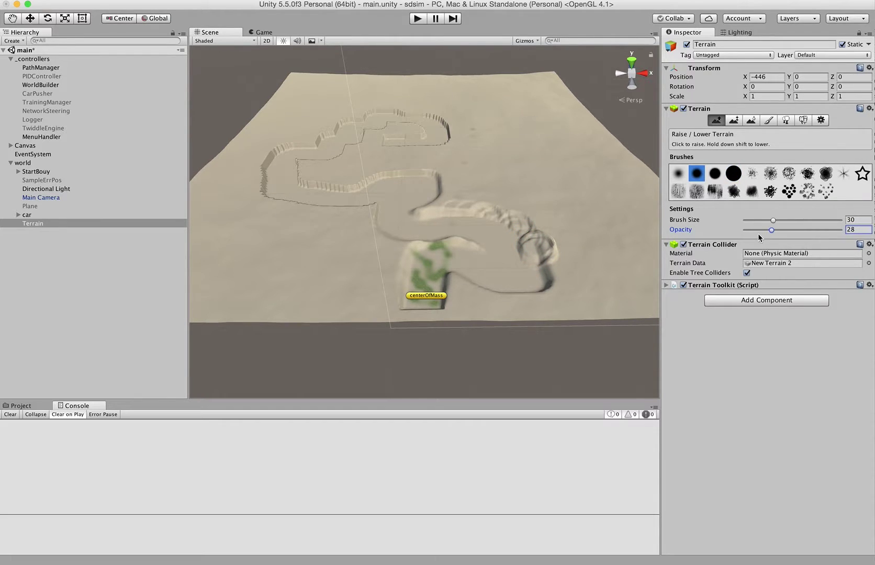
{"action": "left_click", "coordinate": [752, 173]}
{"action": "mouse_move", "coordinate": [526, 236]}
{"action": "left_mouse_down"}
{"action": "mouse_move", "coordinate": [470, 209]}
{"action": "mouse_move", "coordinate": [523, 264]}
{"action": "mouse_move", "coordinate": [492, 219]}
{"action": "mouse_move", "coordinate": [538, 281]}
{"action": "mouse_move", "coordinate": [555, 270]}
{"action": "mouse_move", "coordinate": [557, 256]}
{"action": "mouse_move", "coordinate": [533, 224]}
{"action": "mouse_move", "coordinate": [477, 207]}
{"action": "mouse_move", "coordinate": [417, 215]}
{"action": "mouse_move", "coordinate": [424, 204]}
{"action": "mouse_move", "coordinate": [448, 219]}
{"action": "mouse_move", "coordinate": [414, 217]}
{"action": "mouse_move", "coordinate": [514, 255]}
{"action": "left_mouse_up"}
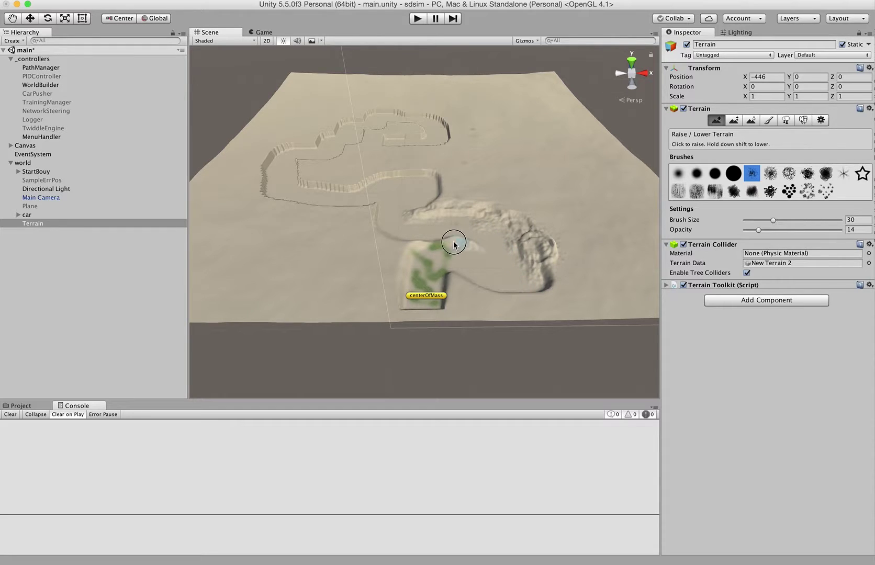
Step: Roughen the walls around the road's start with the speckled brush, and paint grass texture along the first bends at brush size 40
{"action": "mouse_move", "coordinate": [454, 244]}
{"action": "left_mouse_down"}
{"action": "mouse_move", "coordinate": [401, 249]}
{"action": "mouse_move", "coordinate": [408, 244]}
{"action": "mouse_move", "coordinate": [398, 290]}
{"action": "mouse_move", "coordinate": [457, 281]}
{"action": "left_mouse_up"}
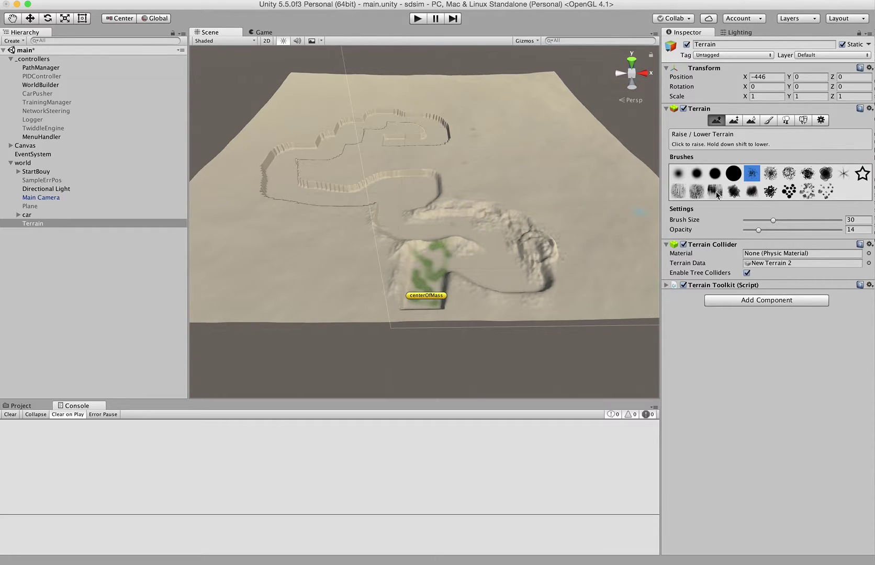
{"action": "left_click", "coordinate": [768, 121]}
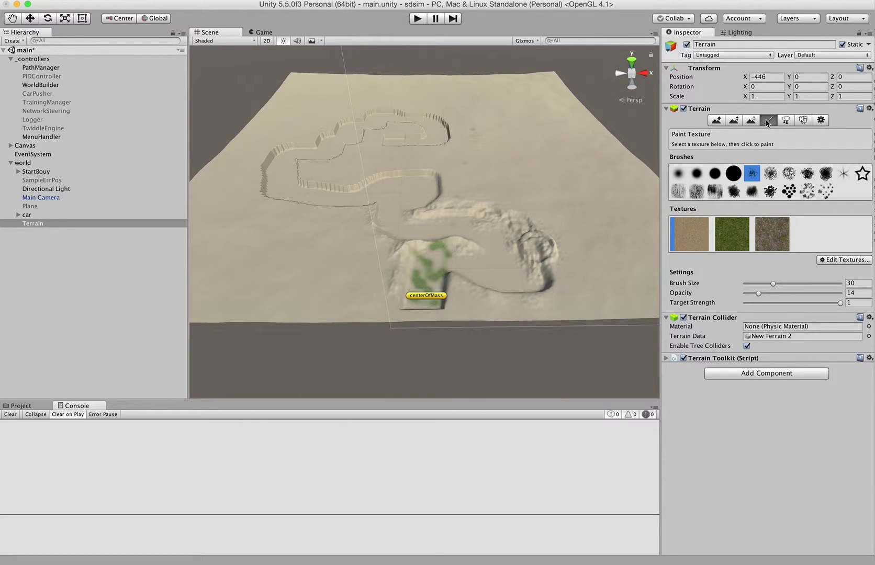
{"action": "left_click", "coordinate": [739, 227]}
{"action": "left_click_drag", "start_coordinate": [773, 284], "coordinate": [783, 283]}
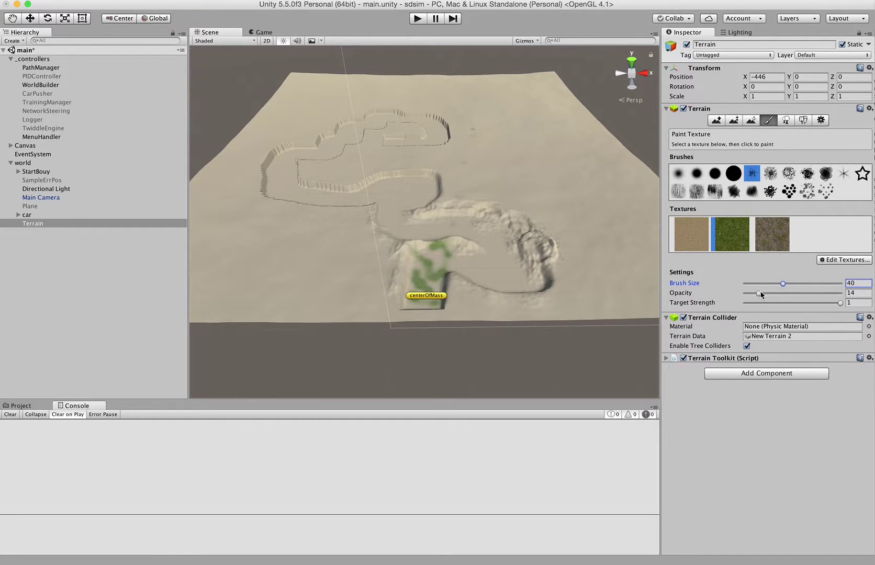
{"action": "mouse_move", "coordinate": [537, 272]}
{"action": "left_mouse_down"}
{"action": "mouse_move", "coordinate": [511, 281]}
{"action": "mouse_move", "coordinate": [467, 274]}
{"action": "mouse_move", "coordinate": [490, 295]}
{"action": "mouse_move", "coordinate": [534, 292]}
{"action": "mouse_move", "coordinate": [472, 288]}
{"action": "mouse_move", "coordinate": [423, 253]}
{"action": "mouse_move", "coordinate": [409, 260]}
{"action": "mouse_move", "coordinate": [410, 279]}
{"action": "mouse_move", "coordinate": [450, 242]}
{"action": "mouse_move", "coordinate": [465, 245]}
{"action": "mouse_move", "coordinate": [412, 251]}
{"action": "mouse_move", "coordinate": [380, 211]}
{"action": "mouse_move", "coordinate": [384, 221]}
{"action": "mouse_move", "coordinate": [414, 213]}
{"action": "mouse_move", "coordinate": [461, 219]}
{"action": "mouse_move", "coordinate": [524, 254]}
{"action": "mouse_move", "coordinate": [417, 223]}
{"action": "mouse_move", "coordinate": [414, 208]}
{"action": "mouse_move", "coordinate": [433, 188]}
{"action": "mouse_move", "coordinate": [419, 181]}
{"action": "mouse_move", "coordinate": [369, 187]}
{"action": "mouse_move", "coordinate": [377, 207]}
{"action": "mouse_move", "coordinate": [342, 206]}
{"action": "left_mouse_up"}
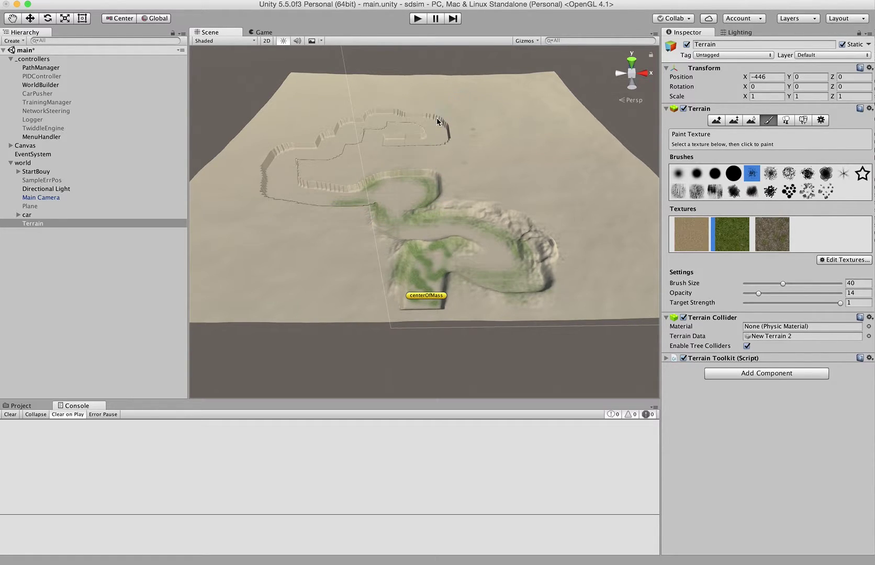
Step: Run and pause the simulation, and paint more grass texture beside the road's first bends with the soft round brush at size 40
{"action": "left_click", "coordinate": [418, 19]}
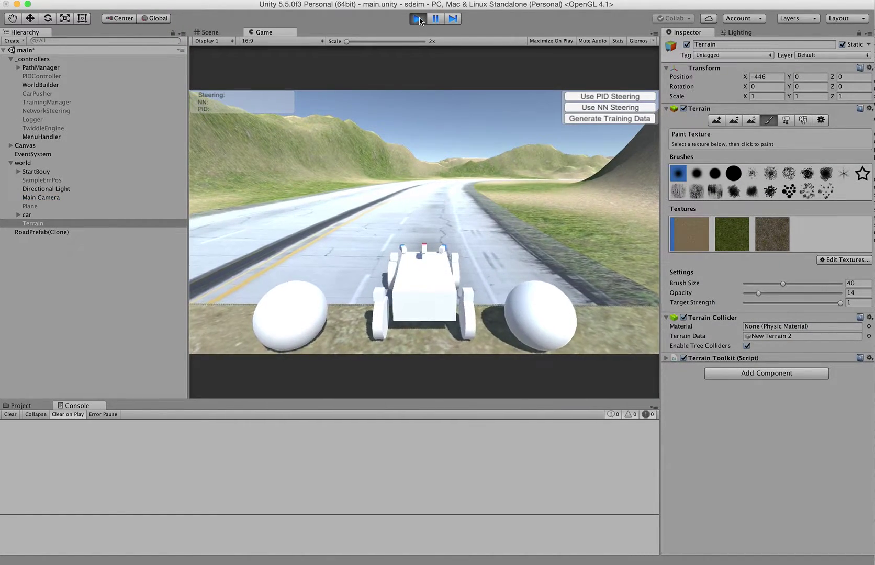
{"action": "left_click", "coordinate": [435, 19]}
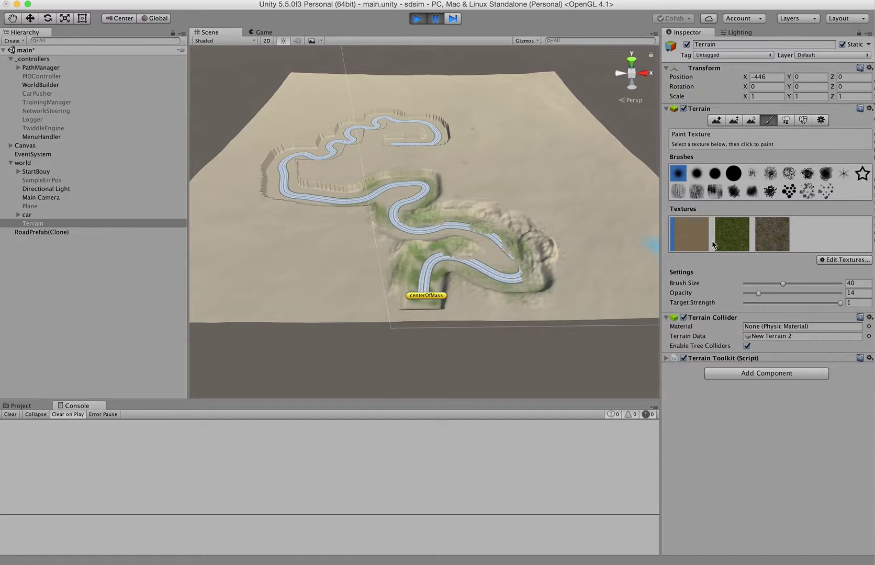
{"action": "left_click", "coordinate": [732, 235]}
{"action": "mouse_move", "coordinate": [443, 239]}
{"action": "left_mouse_down"}
{"action": "mouse_move", "coordinate": [388, 237]}
{"action": "mouse_move", "coordinate": [421, 254]}
{"action": "mouse_move", "coordinate": [445, 246]}
{"action": "left_mouse_up"}
{"action": "scroll", "coordinate": [445, 252], "scroll_direction": "up", "scroll_amount": 5}
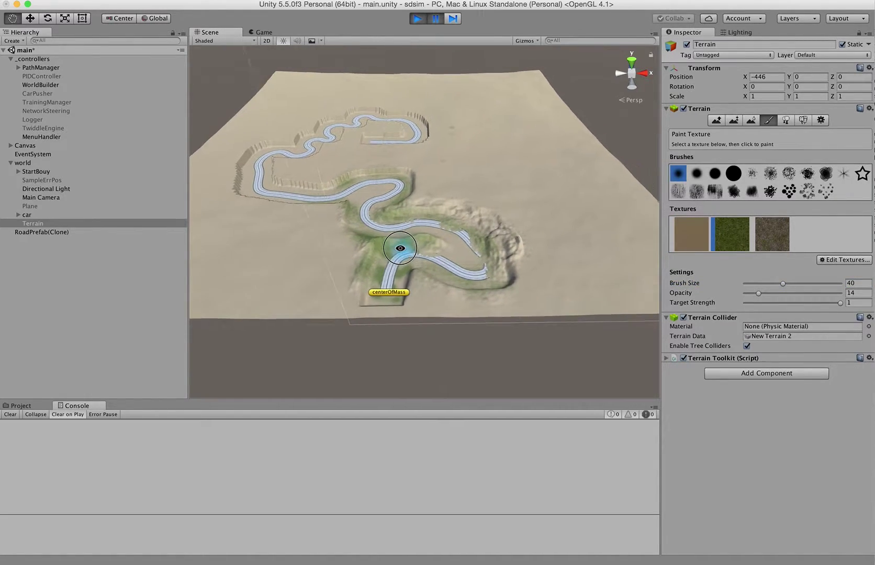
{"action": "scroll", "coordinate": [423, 250], "scroll_direction": "up", "scroll_amount": 10}
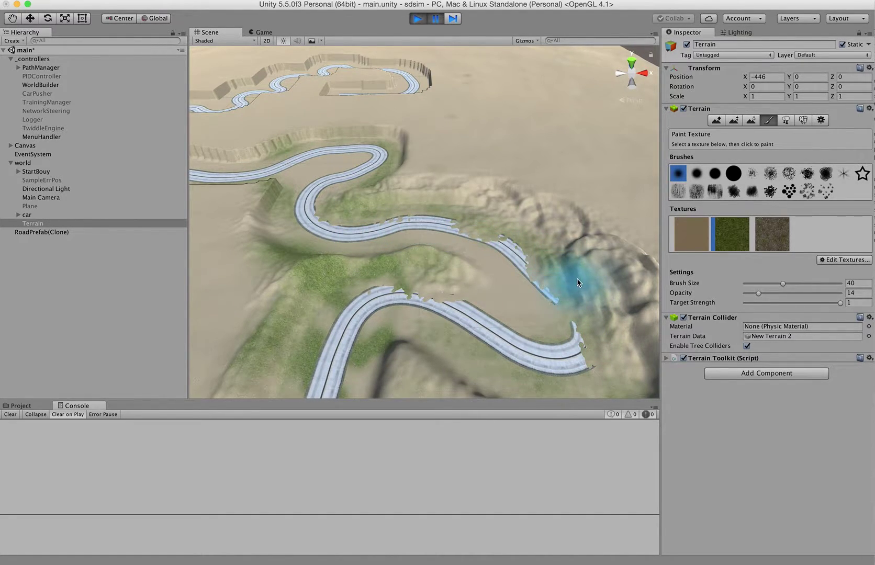
Step: Lower the terrain covering the road around the first bends with the solid round brush at size 22 and opacity 14
{"action": "left_click", "coordinate": [717, 121]}
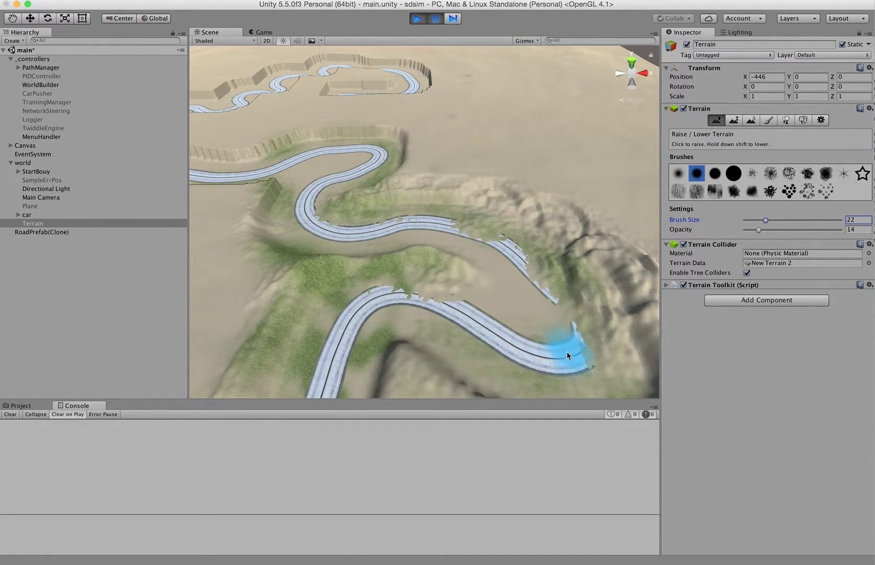
{"action": "mouse_move", "coordinate": [585, 354]}
{"action": "left_mouse_down", "text": "shift"}
{"action": "mouse_move", "coordinate": [583, 333]}
{"action": "mouse_move", "coordinate": [555, 292]}
{"action": "mouse_move", "coordinate": [505, 255]}
{"action": "mouse_move", "coordinate": [446, 229]}
{"action": "mouse_move", "coordinate": [319, 228]}
{"action": "mouse_move", "coordinate": [305, 208]}
{"action": "left_mouse_up", "text": "shift"}
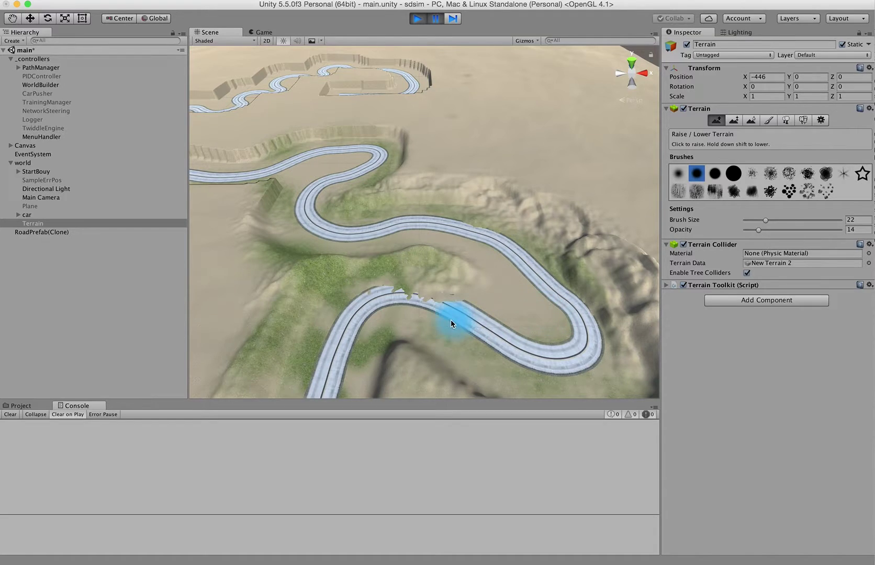
{"action": "mouse_move", "coordinate": [453, 316]}
{"action": "left_mouse_down", "text": "shift"}
{"action": "mouse_move", "coordinate": [370, 308]}
{"action": "mouse_move", "coordinate": [412, 305]}
{"action": "left_mouse_up", "text": "shift"}
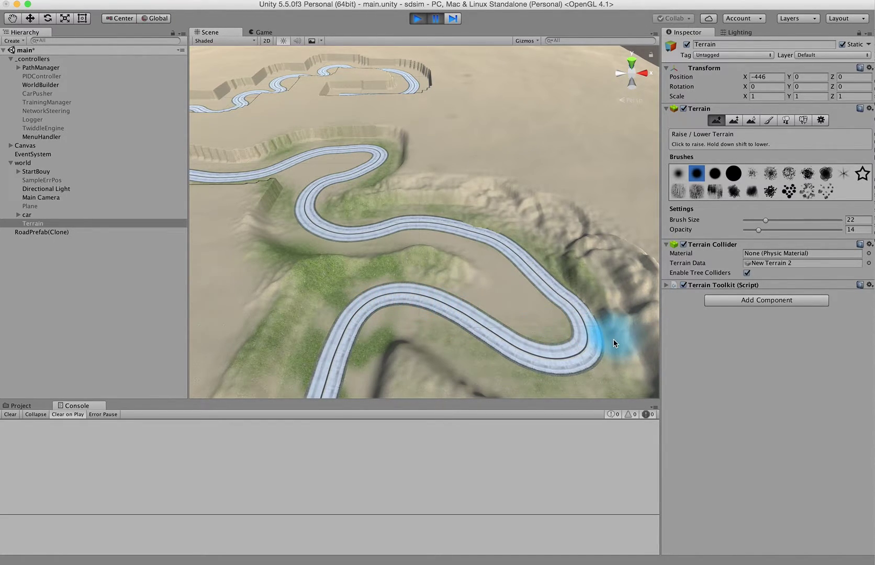
Step: Paint the grey-brown rock texture on the steep walls and slopes beside the road's bends at brush size 22 and opacity 14
{"action": "left_click", "coordinate": [768, 121]}
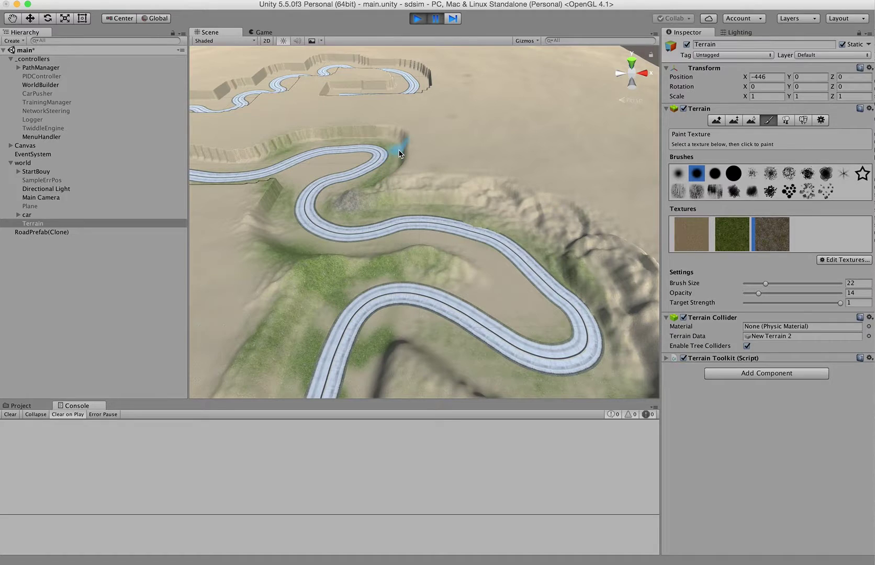
{"action": "mouse_move", "coordinate": [395, 141]}
{"action": "left_mouse_down"}
{"action": "mouse_move", "coordinate": [319, 135]}
{"action": "mouse_move", "coordinate": [271, 145]}
{"action": "left_mouse_up"}
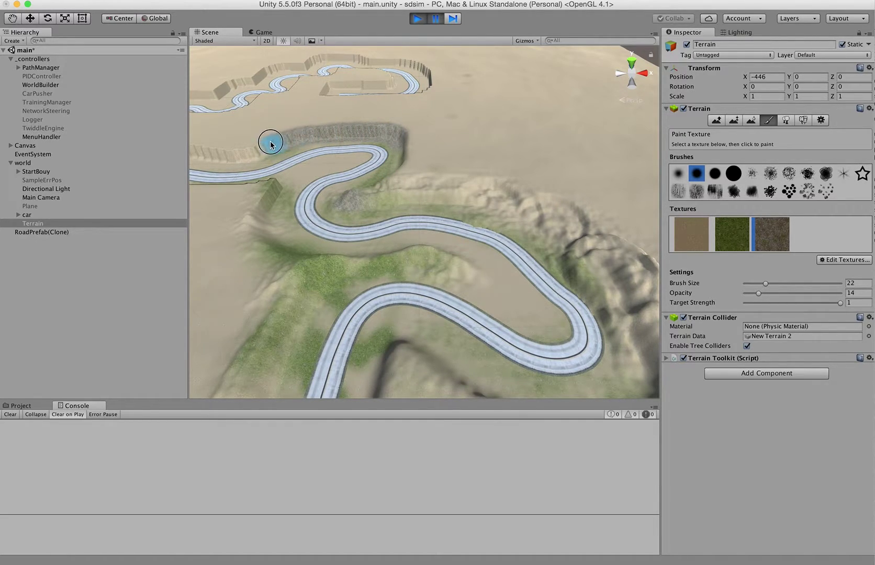
{"action": "mouse_move", "coordinate": [274, 197]}
{"action": "left_mouse_down"}
{"action": "mouse_move", "coordinate": [265, 202]}
{"action": "mouse_move", "coordinate": [275, 199]}
{"action": "left_mouse_up"}
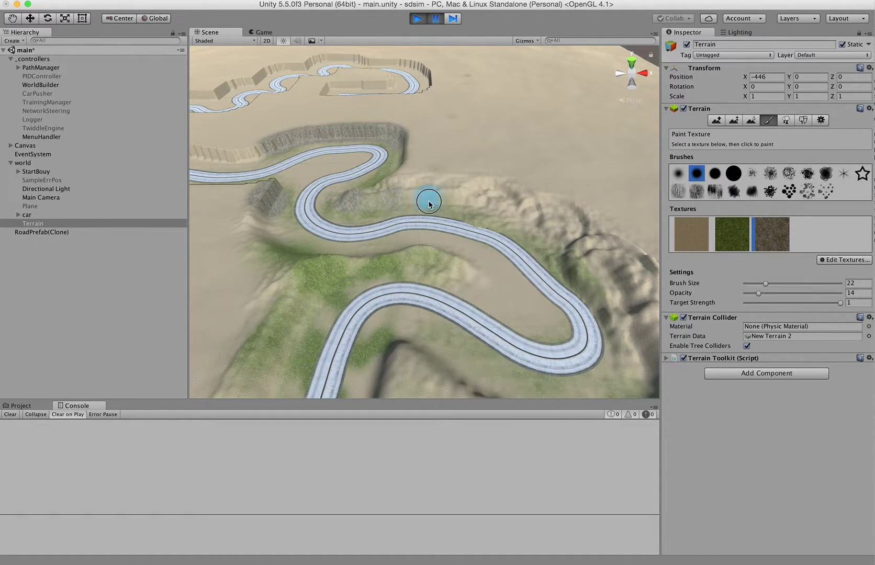
{"action": "left_click_drag", "start_coordinate": [429, 204], "coordinate": [466, 208]}
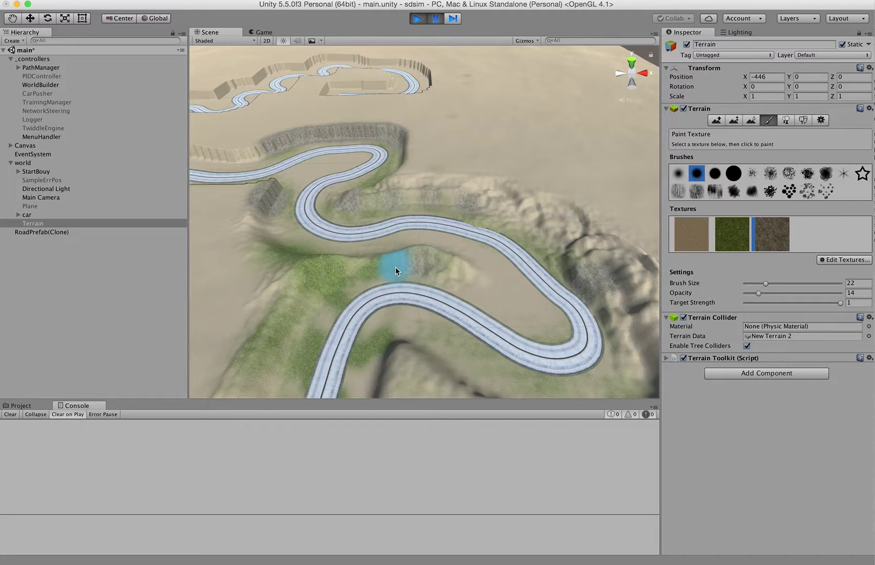
{"action": "mouse_move", "coordinate": [331, 294]}
{"action": "left_mouse_down"}
{"action": "mouse_move", "coordinate": [293, 319]}
{"action": "mouse_move", "coordinate": [288, 335]}
{"action": "left_mouse_up"}
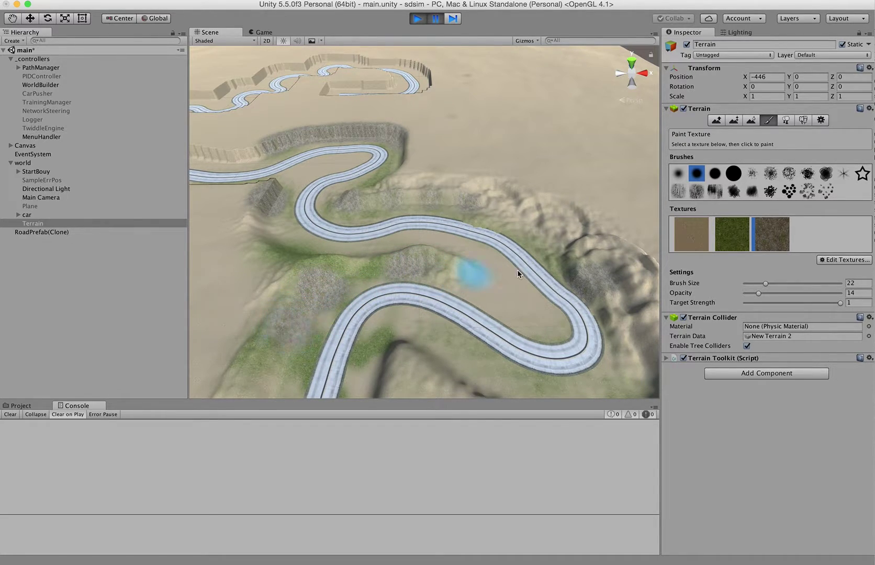
Step: Add the Broadleaf_Mobile prefab to the terrain's tree types
{"action": "left_click", "coordinate": [786, 121]}
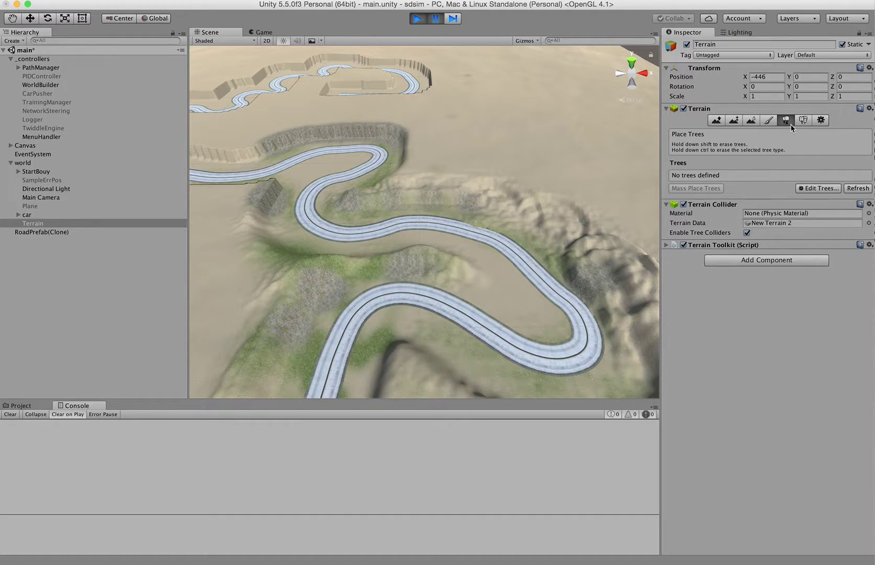
{"action": "left_click", "coordinate": [813, 190]}
{"action": "left_click", "coordinate": [816, 194]}
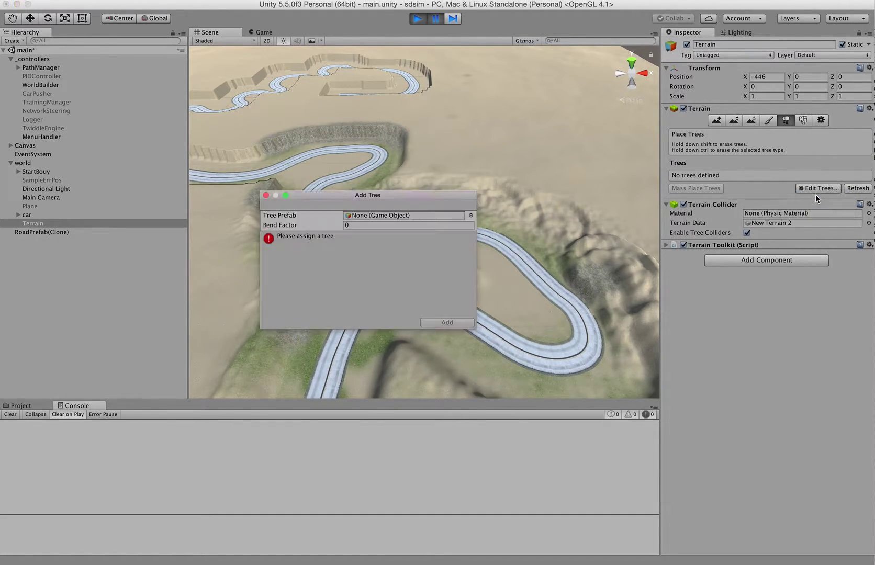
{"action": "left_click", "coordinate": [471, 216]}
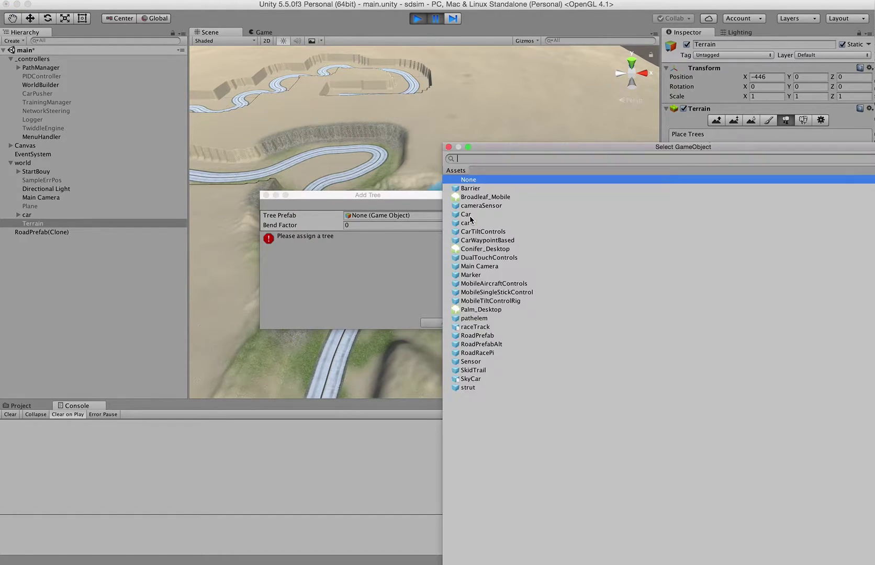
{"action": "left_click", "coordinate": [494, 198]}
{"action": "double_click", "coordinate": [489, 198]}
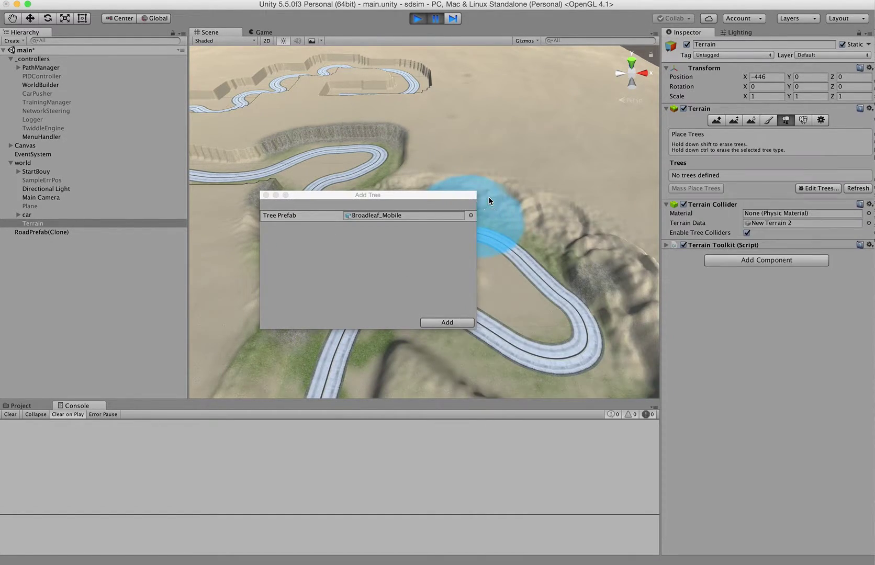
{"action": "left_click", "coordinate": [445, 322]}
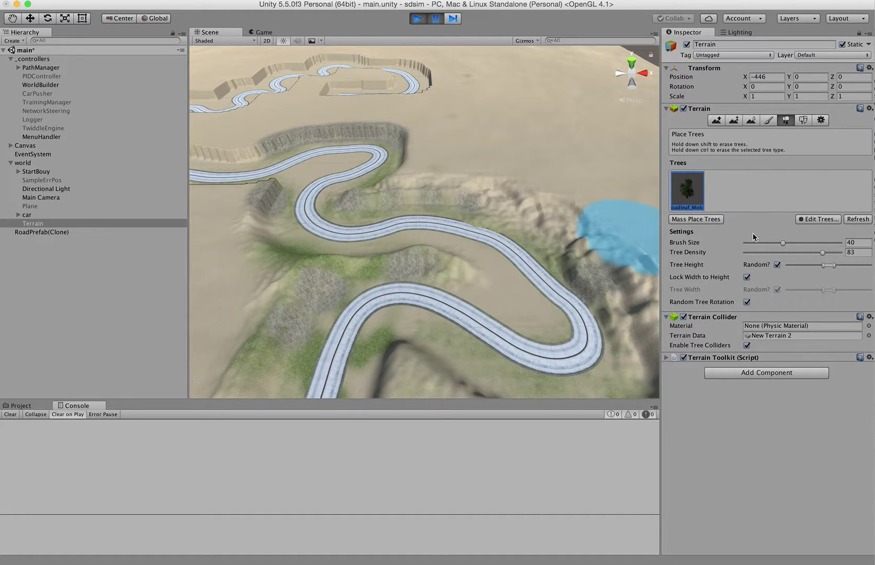
Step: Plant broadleaf trees beside the road's first bends at brush size 18.9 and tree density 18, with a reduced random tree height
{"action": "left_click", "coordinate": [756, 254]}
{"action": "left_click_drag", "start_coordinate": [829, 268], "coordinate": [806, 266]}
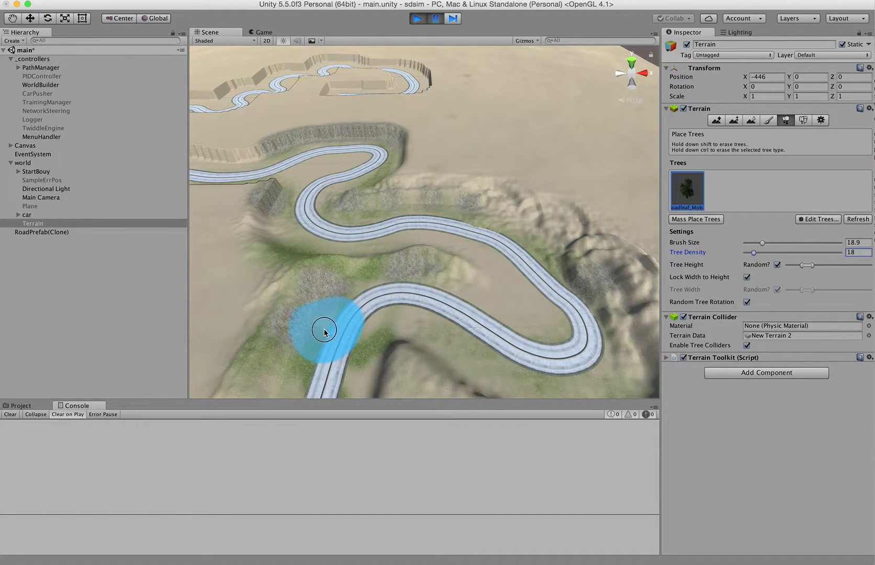
{"action": "mouse_move", "coordinate": [324, 332]}
{"action": "left_mouse_down"}
{"action": "mouse_move", "coordinate": [312, 347]}
{"action": "mouse_move", "coordinate": [376, 344]}
{"action": "mouse_move", "coordinate": [371, 357]}
{"action": "mouse_move", "coordinate": [379, 331]}
{"action": "mouse_move", "coordinate": [418, 329]}
{"action": "mouse_move", "coordinate": [433, 346]}
{"action": "mouse_move", "coordinate": [452, 343]}
{"action": "mouse_move", "coordinate": [408, 327]}
{"action": "mouse_move", "coordinate": [407, 334]}
{"action": "mouse_move", "coordinate": [354, 288]}
{"action": "mouse_move", "coordinate": [345, 293]}
{"action": "mouse_move", "coordinate": [474, 290]}
{"action": "mouse_move", "coordinate": [531, 314]}
{"action": "mouse_move", "coordinate": [489, 268]}
{"action": "mouse_move", "coordinate": [448, 248]}
{"action": "mouse_move", "coordinate": [553, 307]}
{"action": "mouse_move", "coordinate": [544, 314]}
{"action": "mouse_move", "coordinate": [516, 309]}
{"action": "left_mouse_up"}
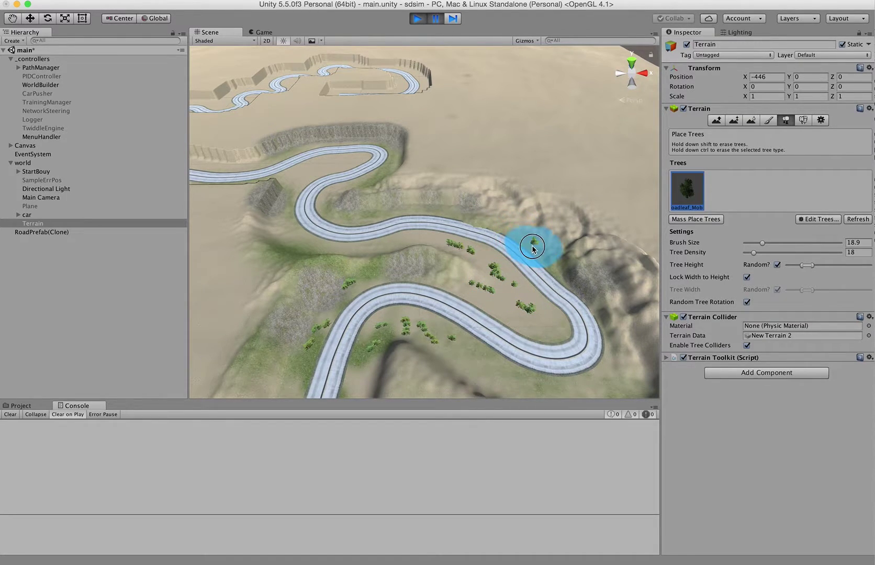
{"action": "mouse_move", "coordinate": [533, 250]}
{"action": "left_mouse_down"}
{"action": "mouse_move", "coordinate": [619, 329]}
{"action": "mouse_move", "coordinate": [601, 359]}
{"action": "mouse_move", "coordinate": [497, 393]}
{"action": "left_mouse_up"}
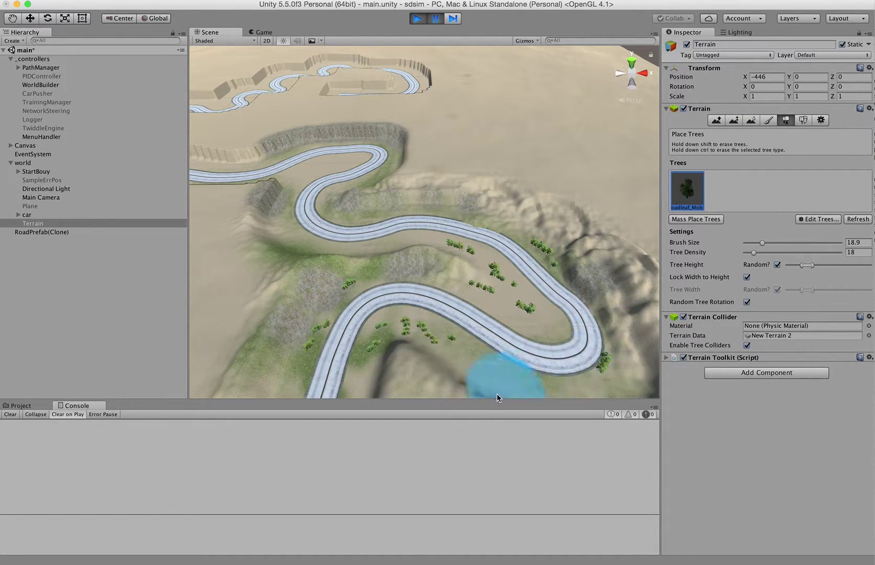
{"action": "mouse_move", "coordinate": [411, 356]}
{"action": "left_mouse_down"}
{"action": "mouse_move", "coordinate": [363, 382]}
{"action": "mouse_move", "coordinate": [365, 360]}
{"action": "mouse_move", "coordinate": [386, 326]}
{"action": "mouse_move", "coordinate": [372, 339]}
{"action": "left_mouse_up"}
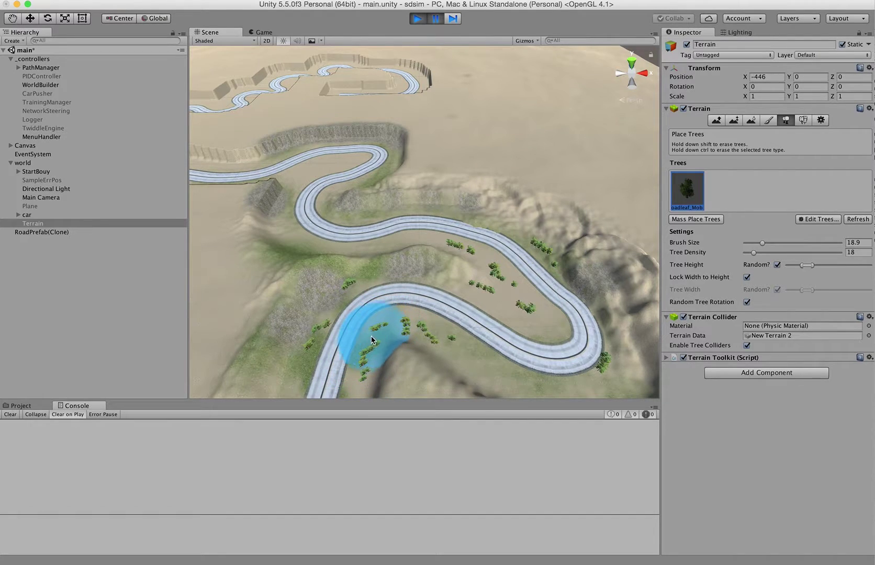
{"action": "left_click", "coordinate": [338, 310]}
{"action": "left_click_drag", "start_coordinate": [409, 278], "coordinate": [366, 282]}
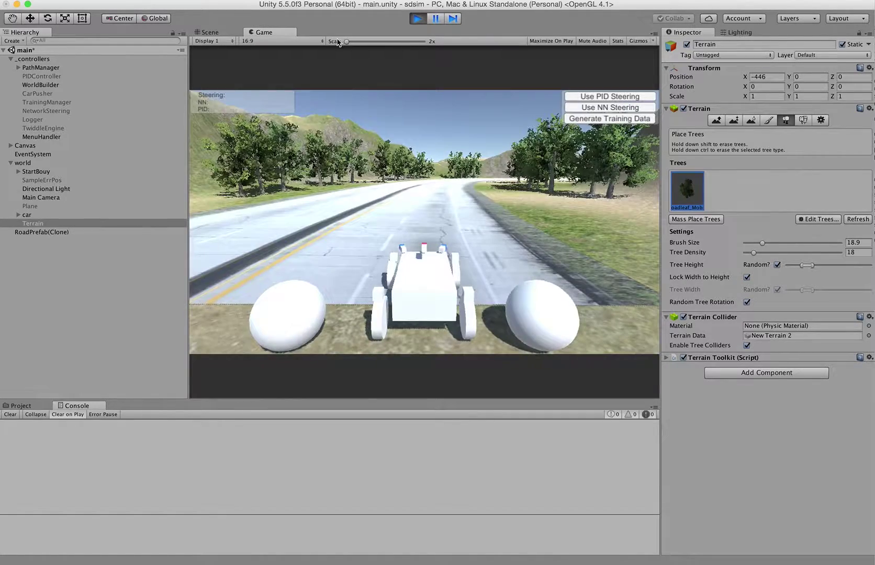
Step: Resume the simulation and start driving the car with PID steering
{"action": "left_click", "coordinate": [608, 96]}
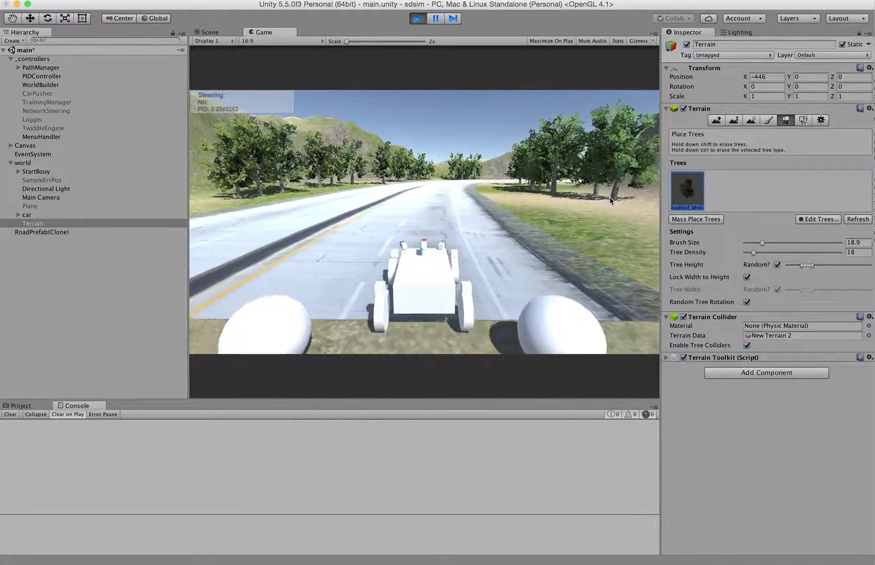